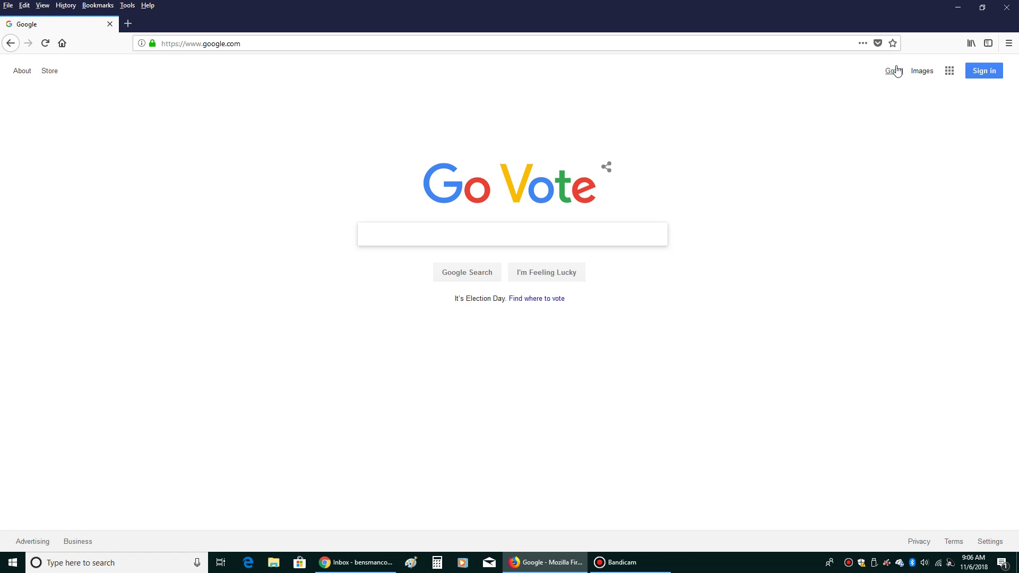
Go from Google's home page to Gmail and begin creating a new Google Account
left_click(893, 70)
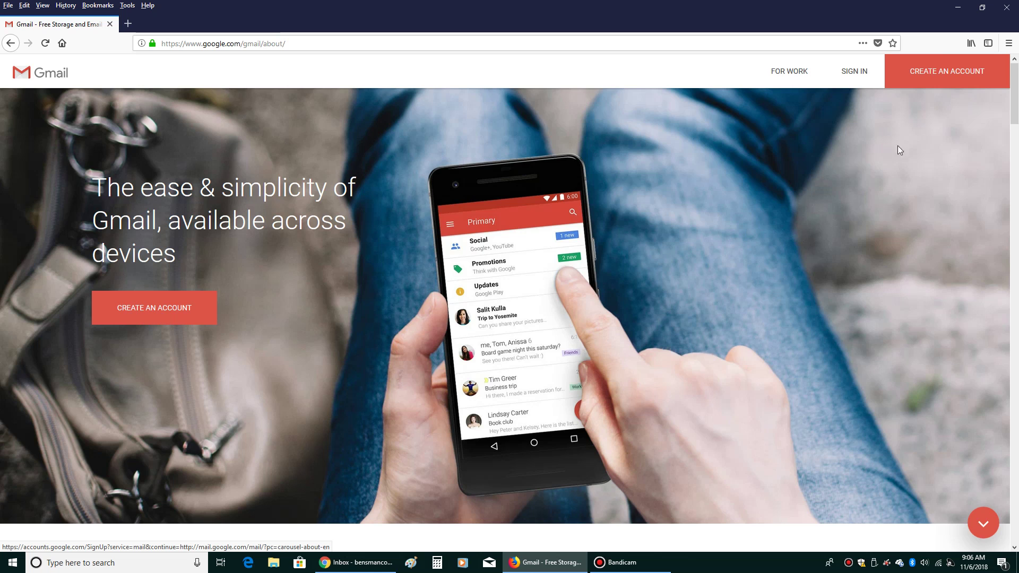
left_click(161, 304)
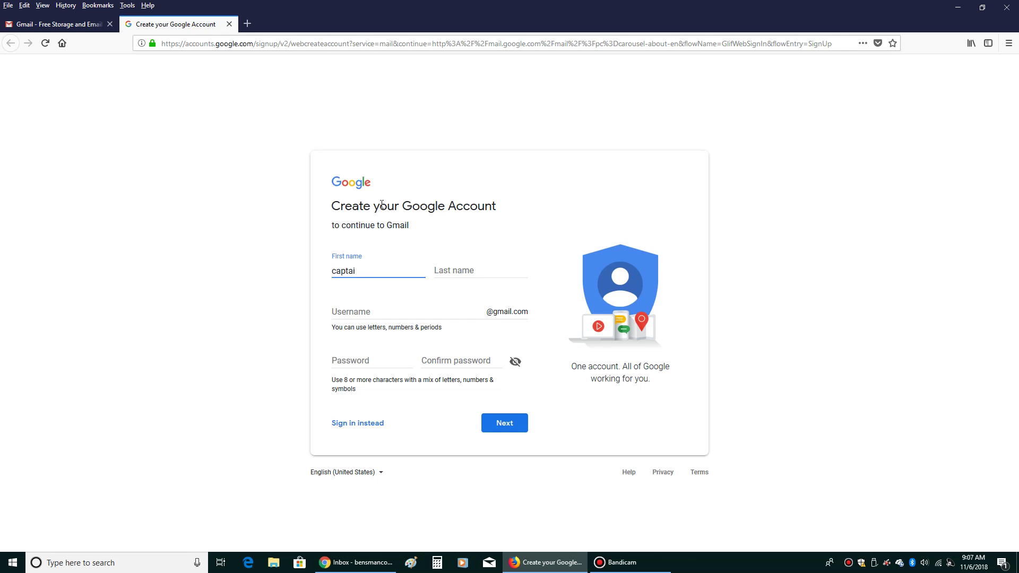
Enter the last name and a desired username in the sign-up form
key("Tab")
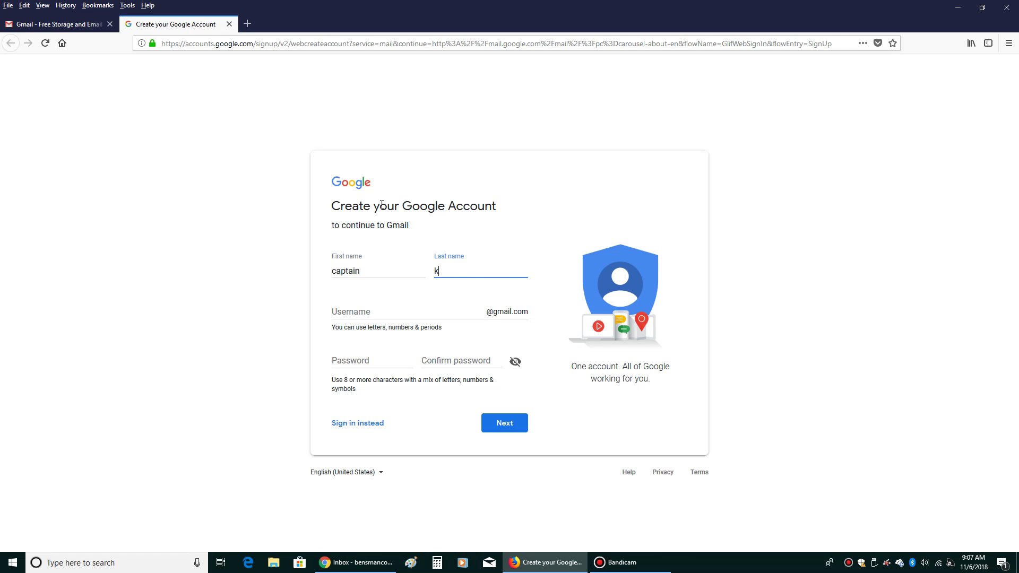
left_click(414, 301)
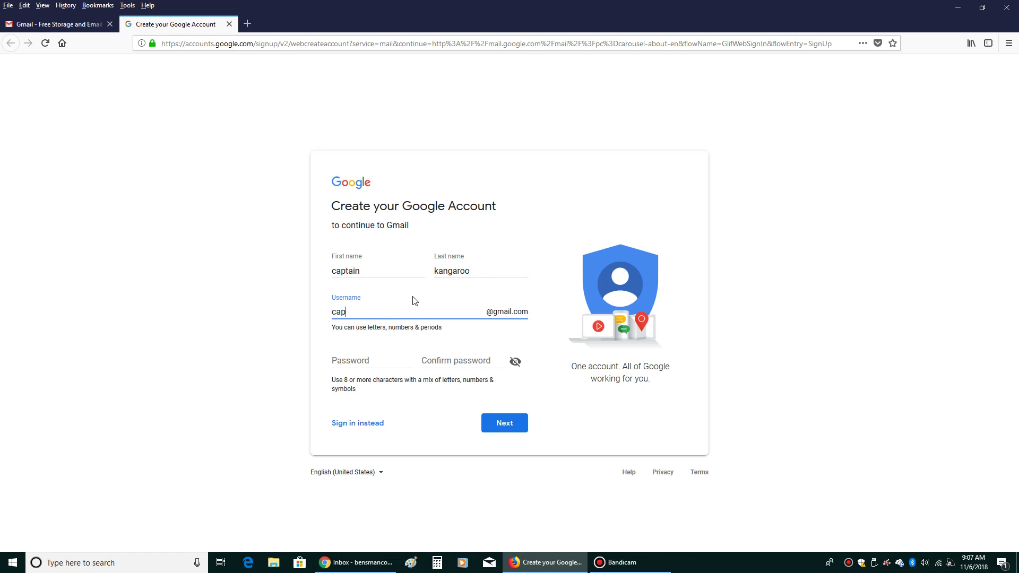
Fill in the password and confirmation, show both, and delete the extra 'e' in the confirmation
left_click(356, 358)
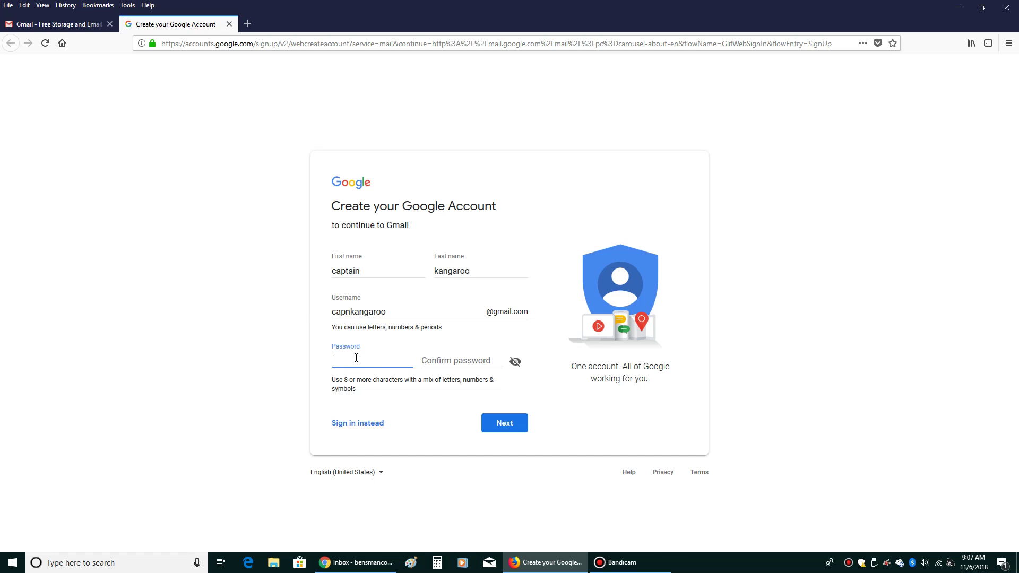
type("••")
left_click(497, 360)
type("••••")
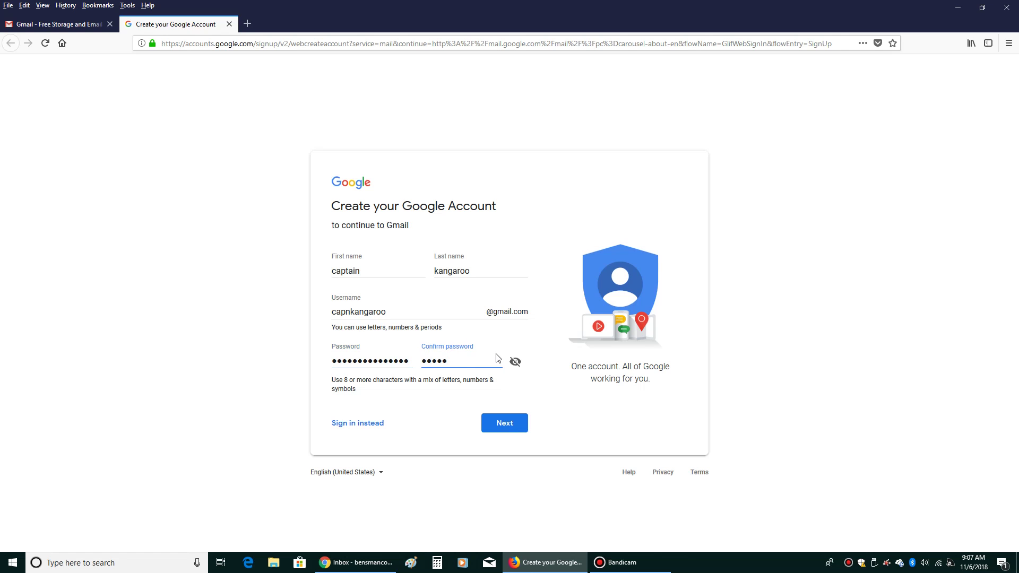
type("•••••••")
left_click(515, 362)
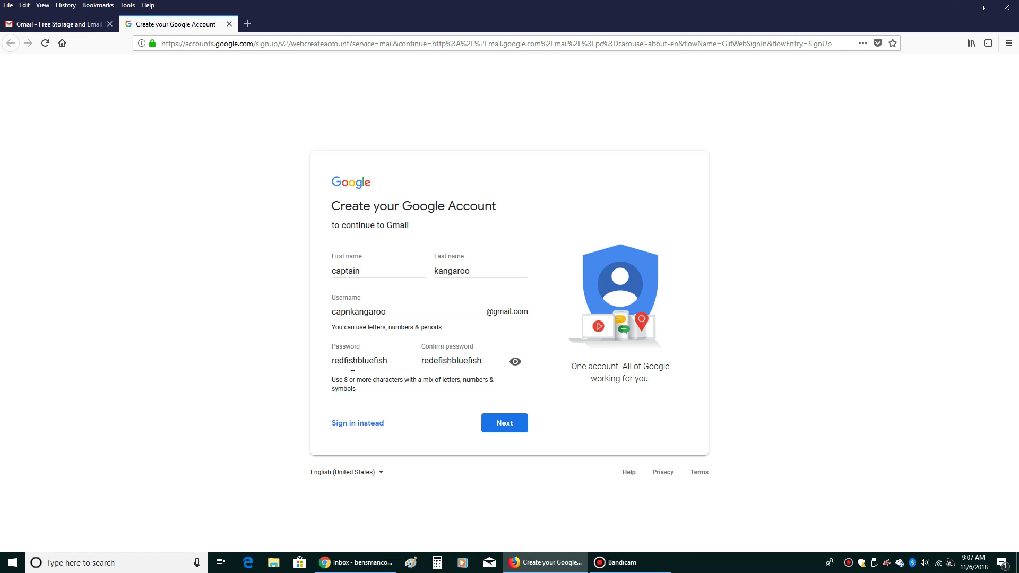
left_click(438, 362)
key("BackSpace")
Submit the form, then append 789 to the taken username and submit again
left_click(524, 427)
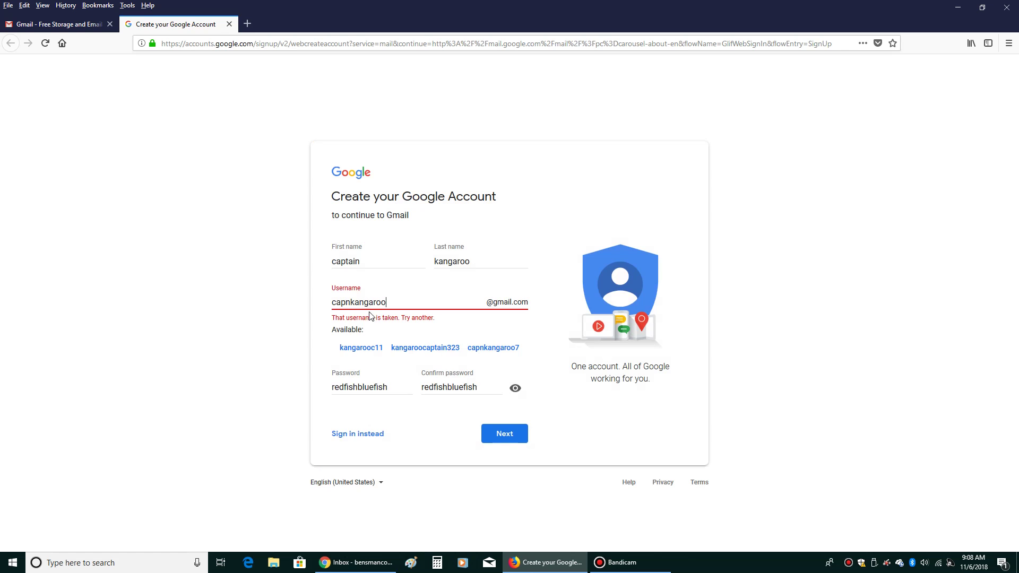
left_click(368, 298)
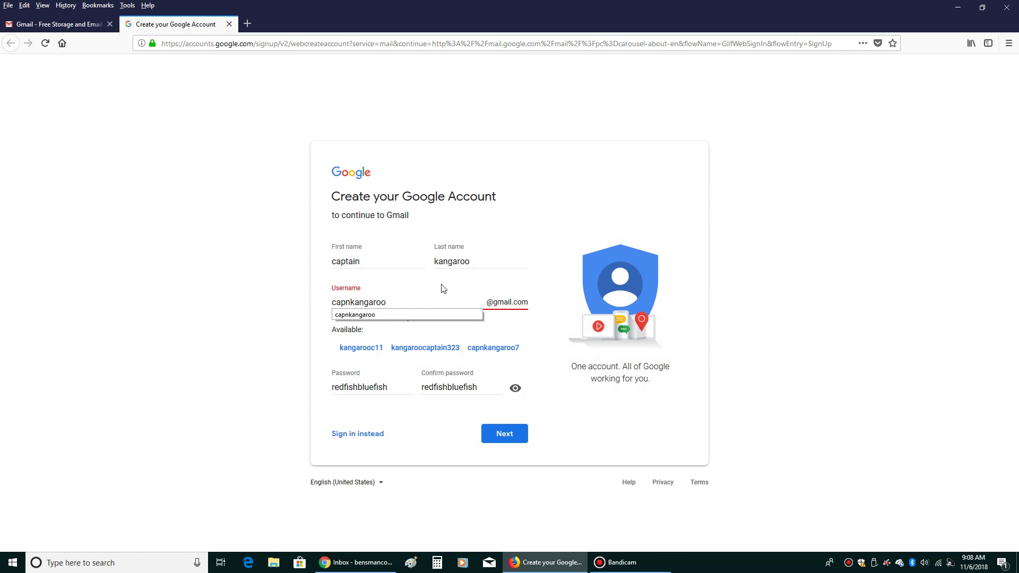
type("789")
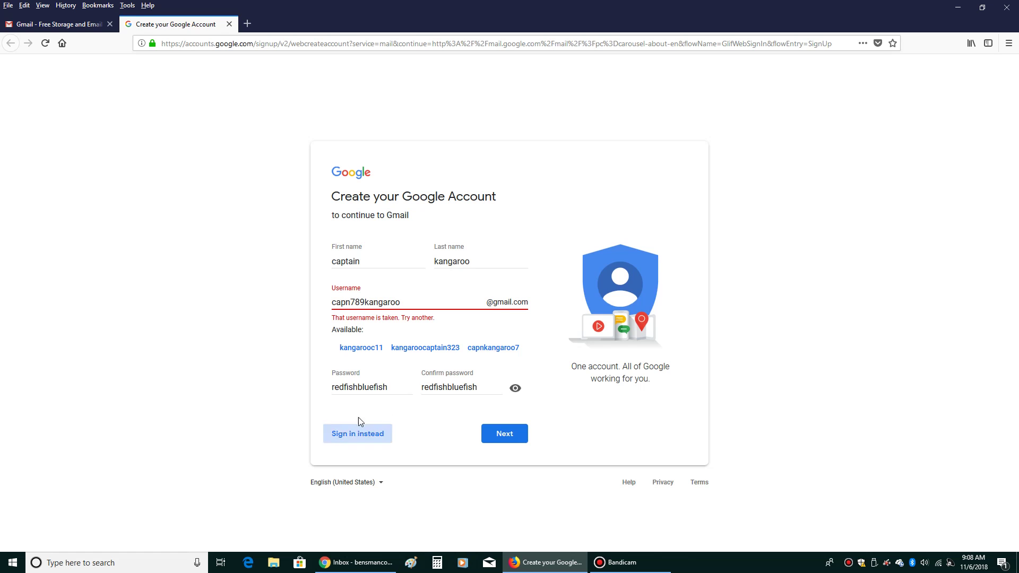
left_click(494, 441)
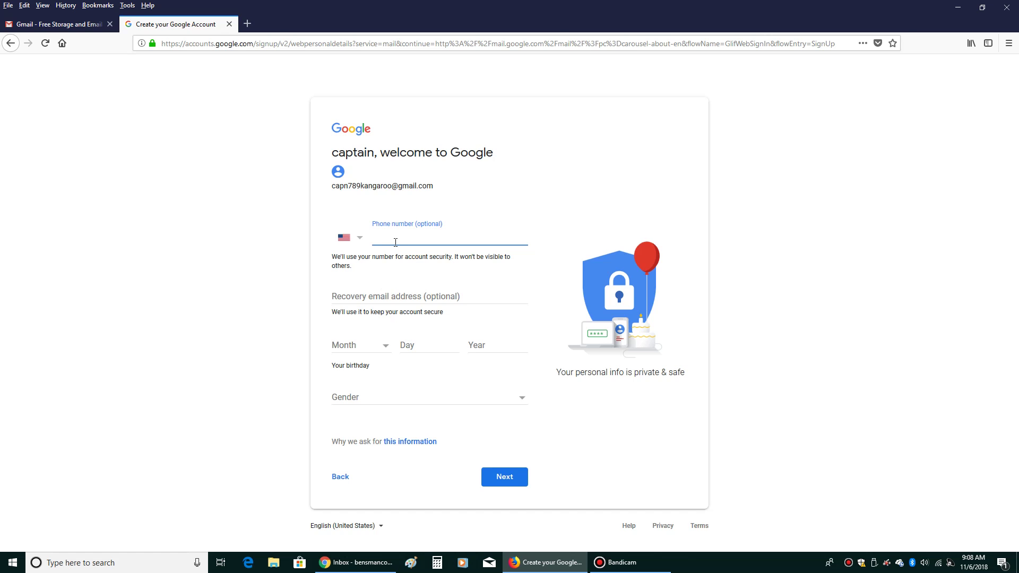
Enter the phone number, the birth date with an April birth month, and gender Male
left_click(390, 350)
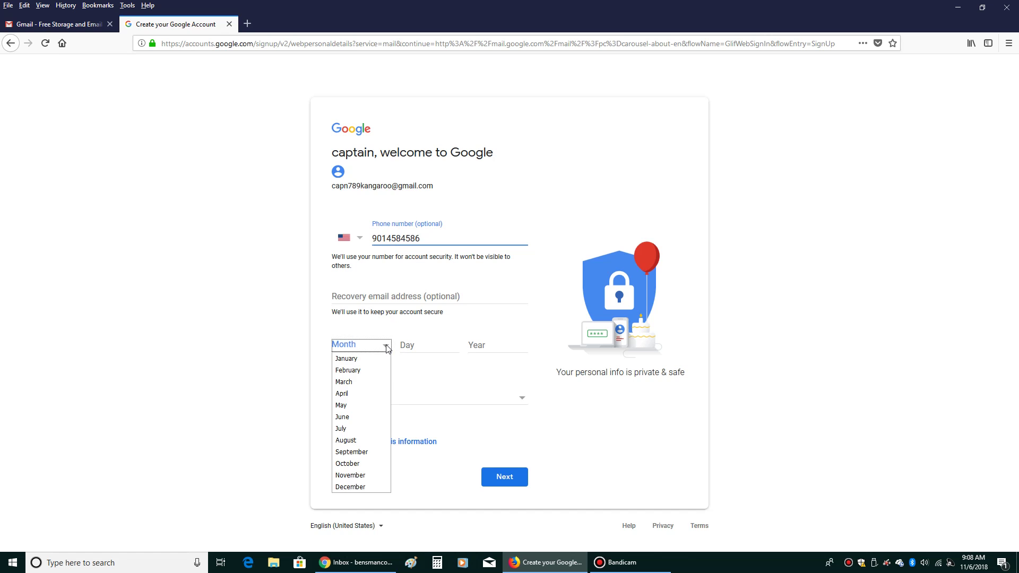
left_click(363, 392)
left_click(418, 349)
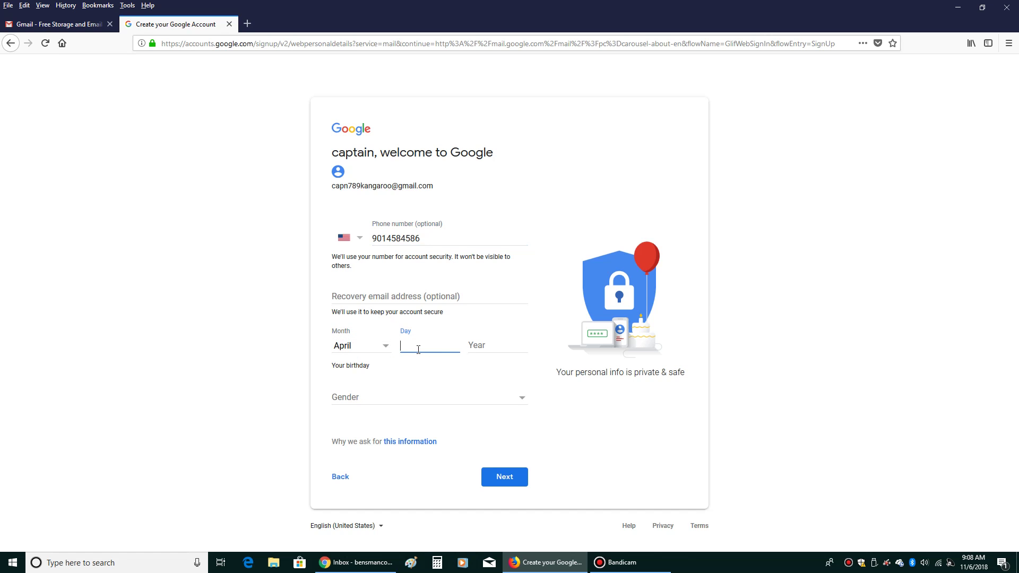
type("25")
left_click(472, 346)
type("1901")
left_click(378, 399)
left_click(360, 424)
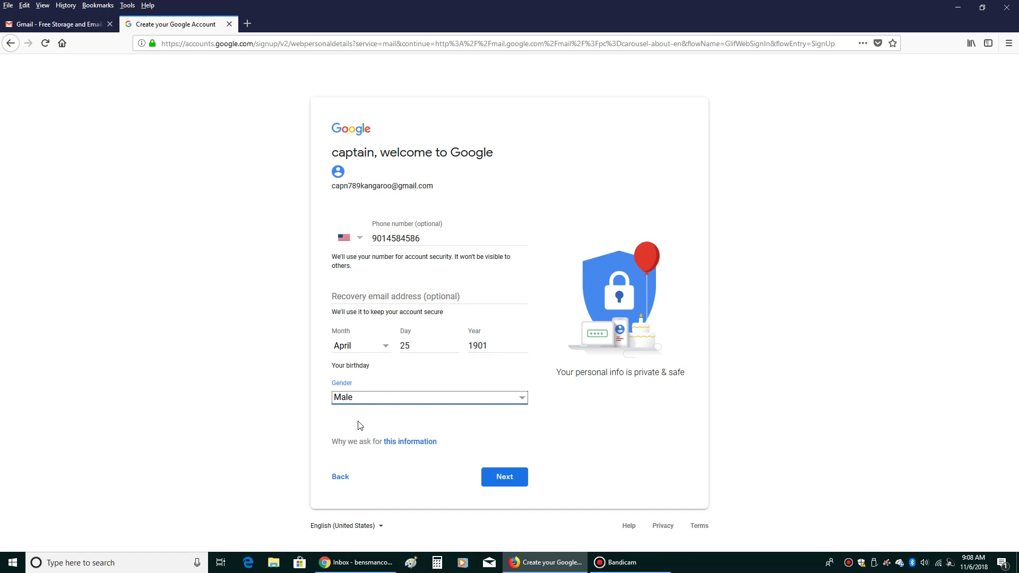
Skip phone verification and agree to the privacy terms to create the account
left_click(517, 476)
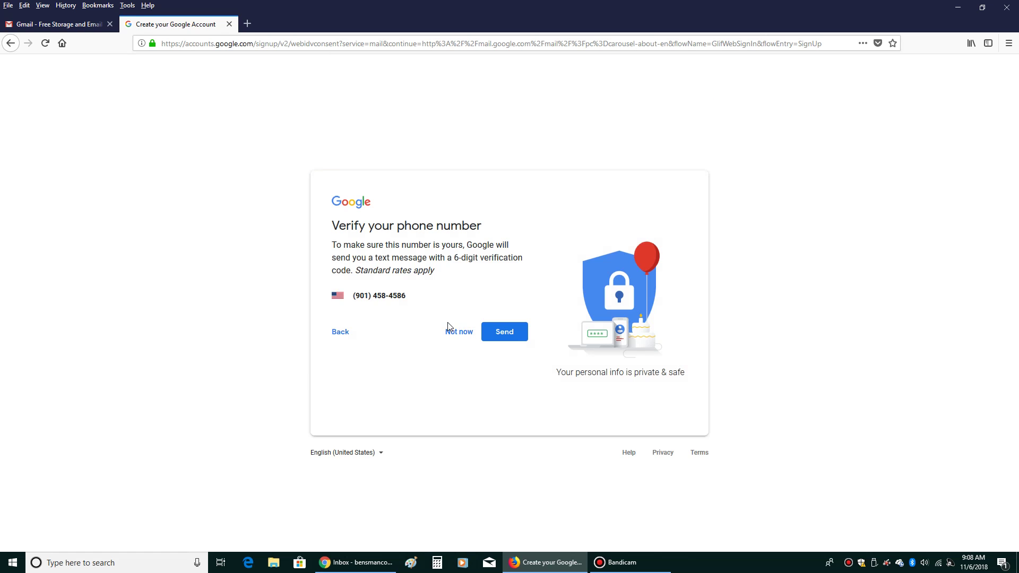
left_click(472, 340)
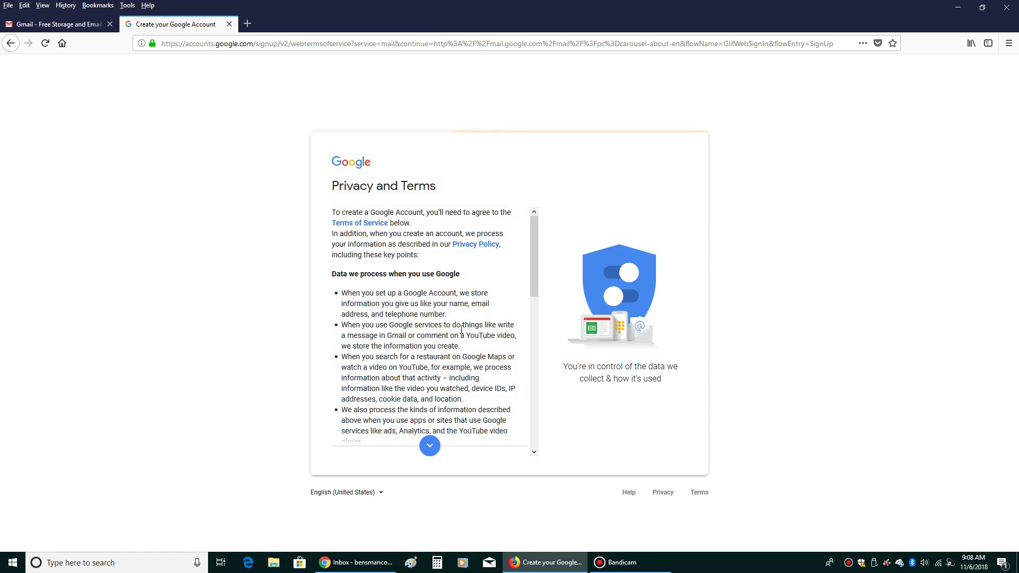
scroll(428, 377, "down", 10)
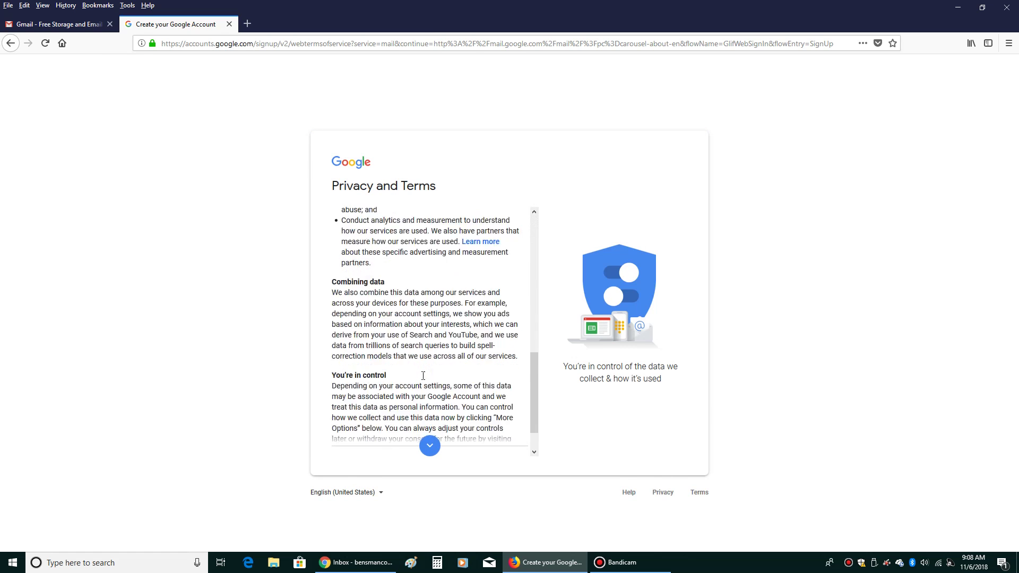
left_click(504, 446)
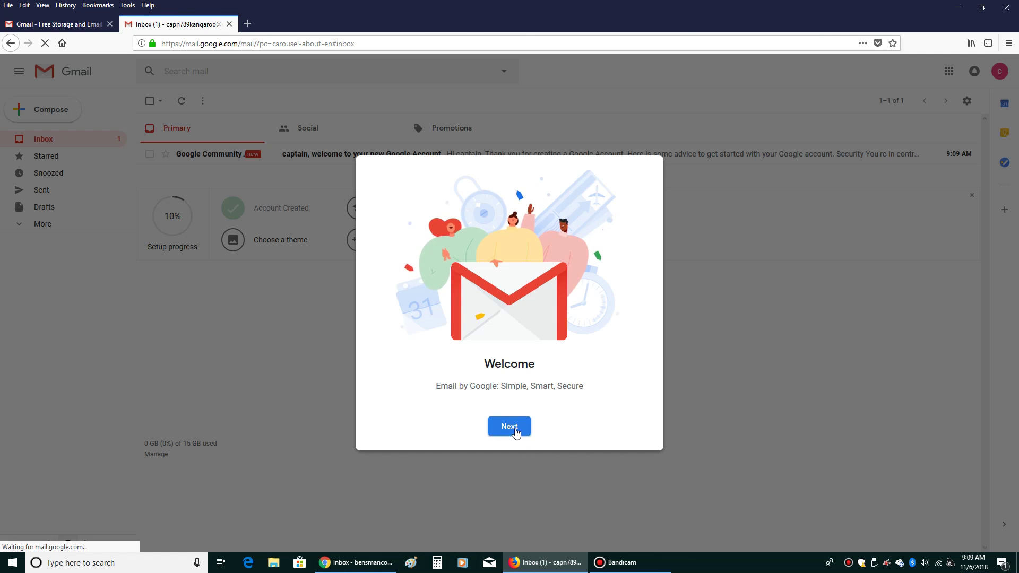
Finish the Gmail welcome setup with the Default view, then close the inbox tab
left_click(516, 433)
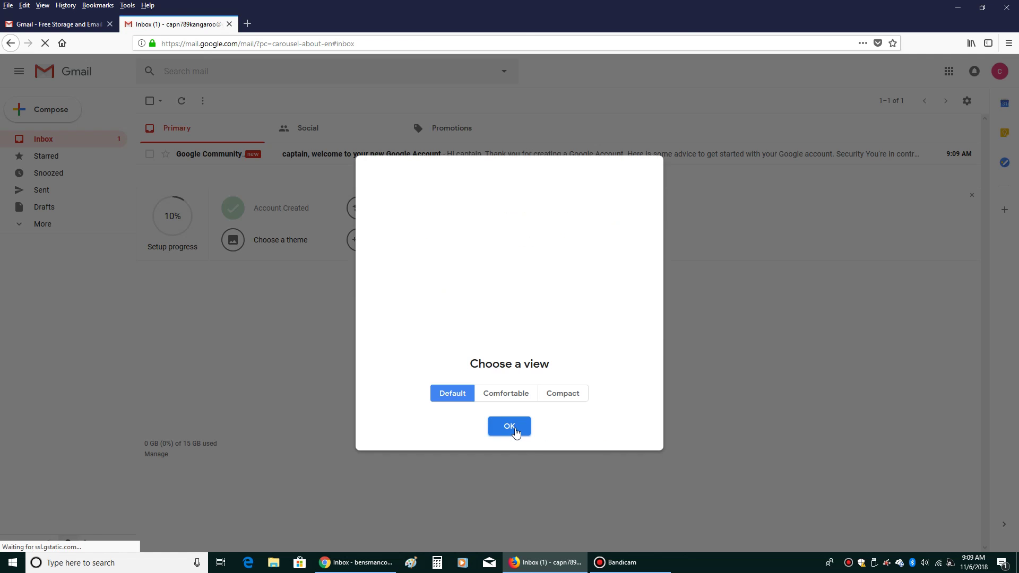
left_click(515, 428)
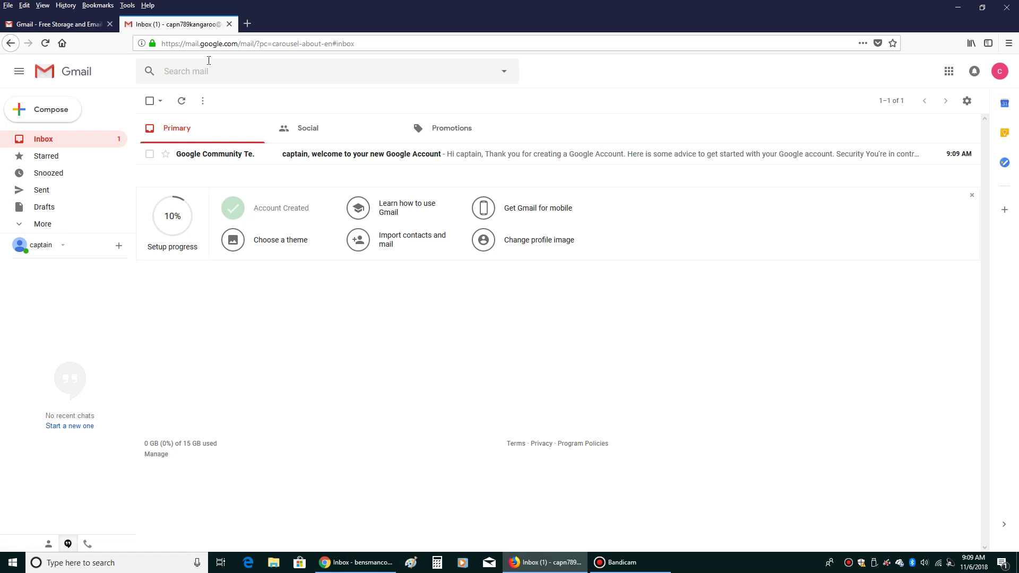
left_click(229, 24)
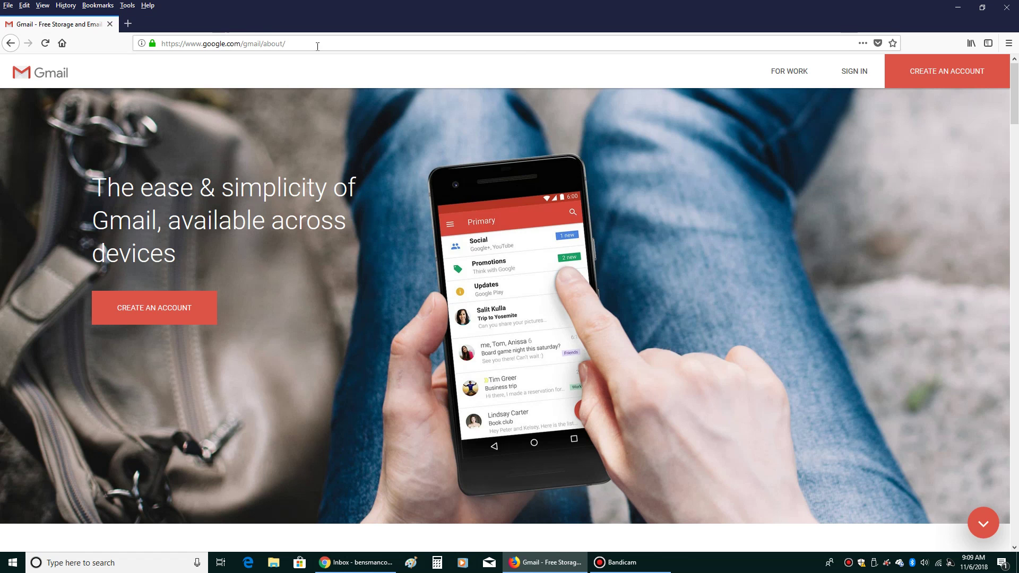
Close Firefox, switch to the Chrome Gmail inbox and start a new message
left_click(1006, 7)
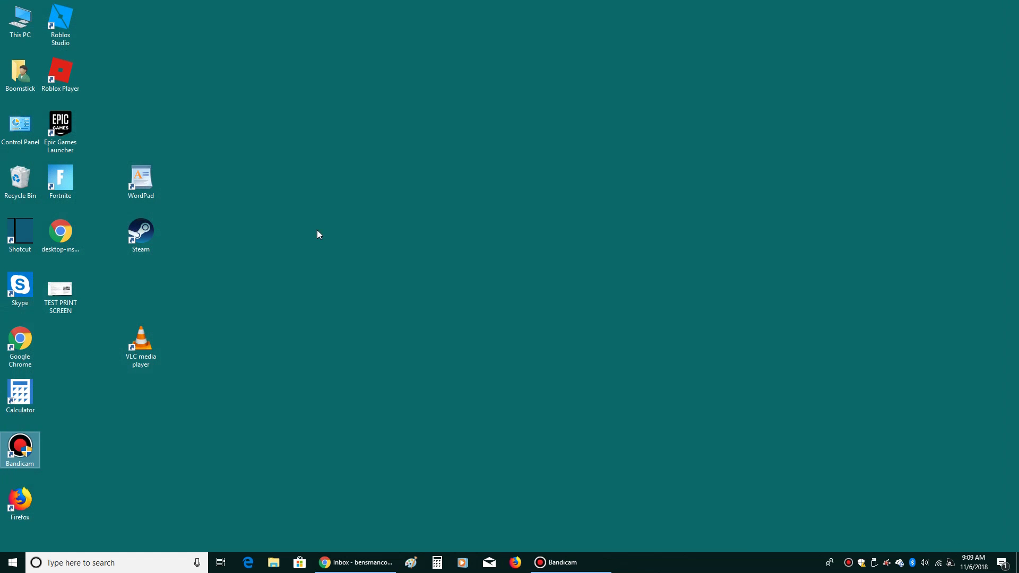
left_click(359, 564)
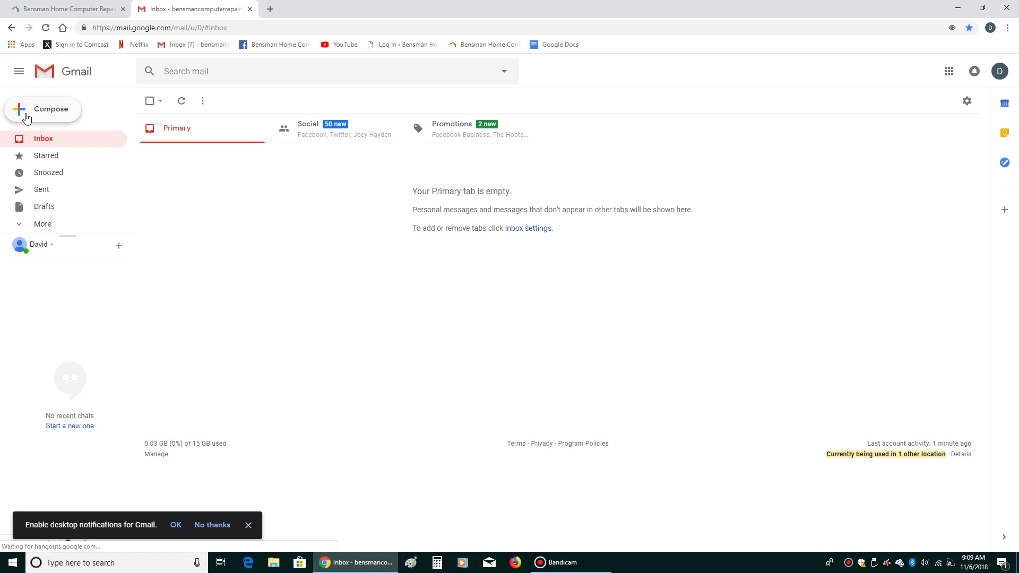
left_click(69, 118)
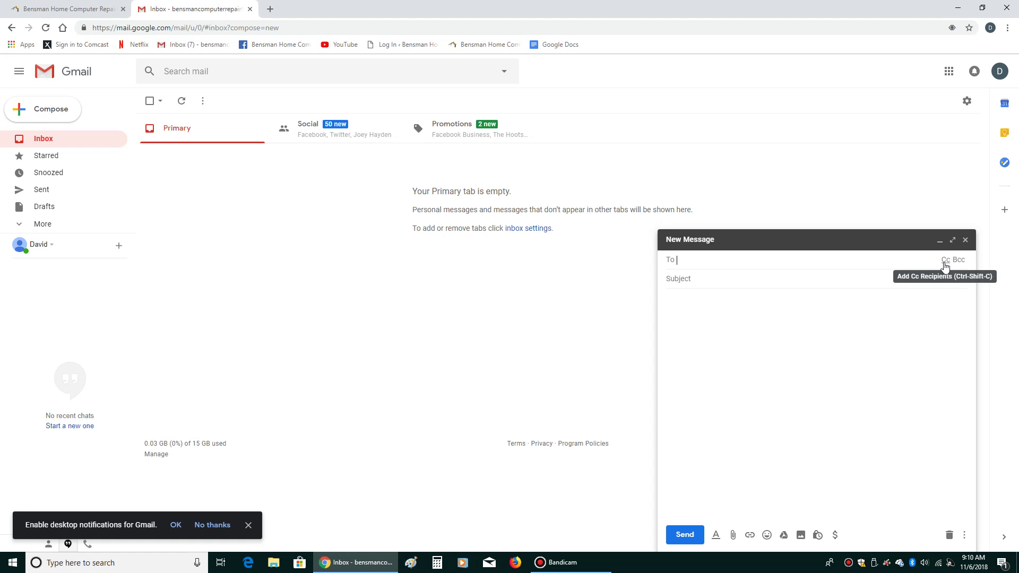
Add a Cc line to the New Message window
left_click(945, 267)
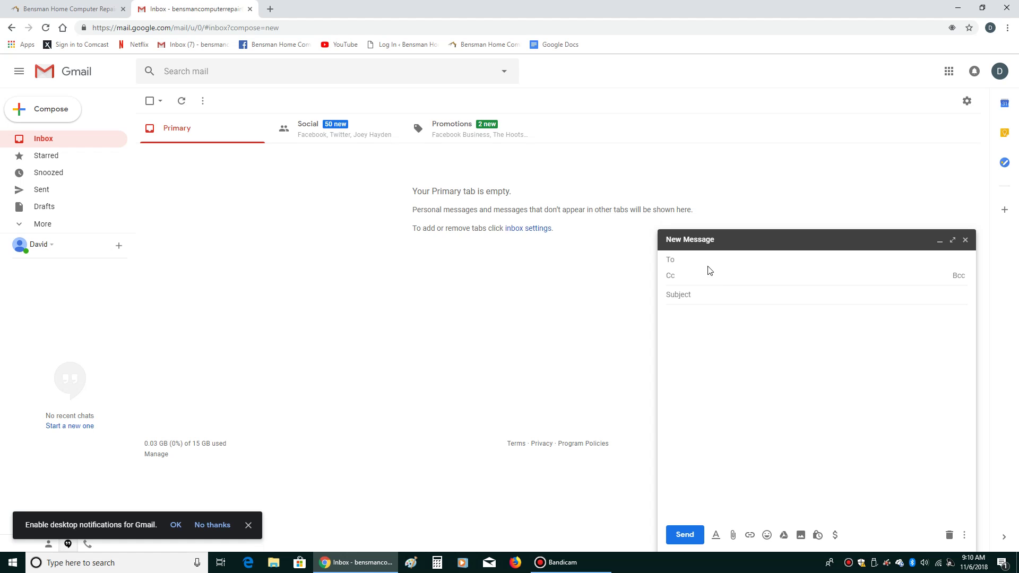
Add a Bcc line beneath the To and Cc recipient rows
left_click(705, 261)
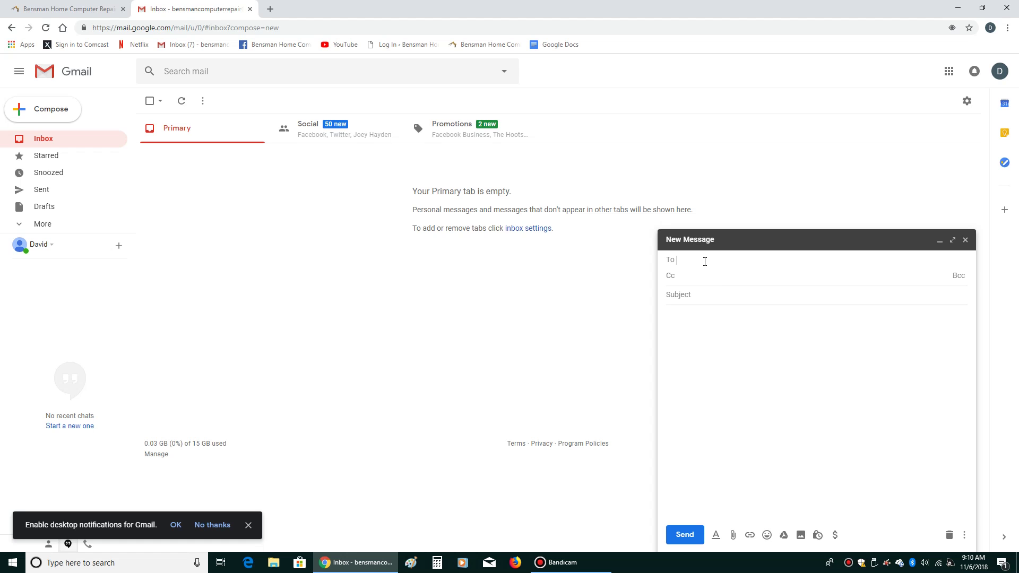
left_click(960, 281)
Place the cursor in the message body, then in the subject line
left_click(715, 307)
left_click(710, 282)
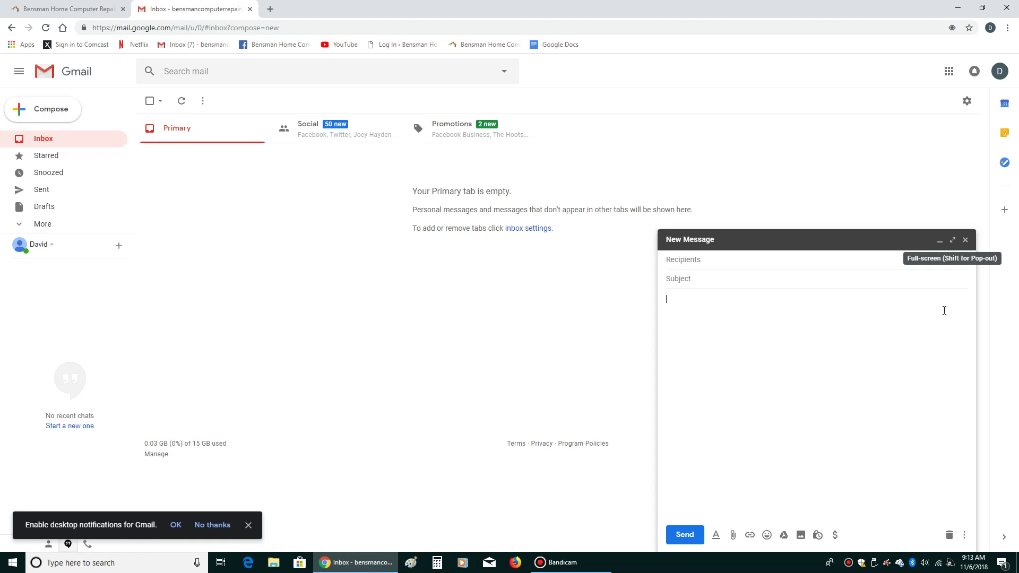
Switch the New Message window to full-screen compose and dismiss the exit-full-screen tip
left_click(953, 241)
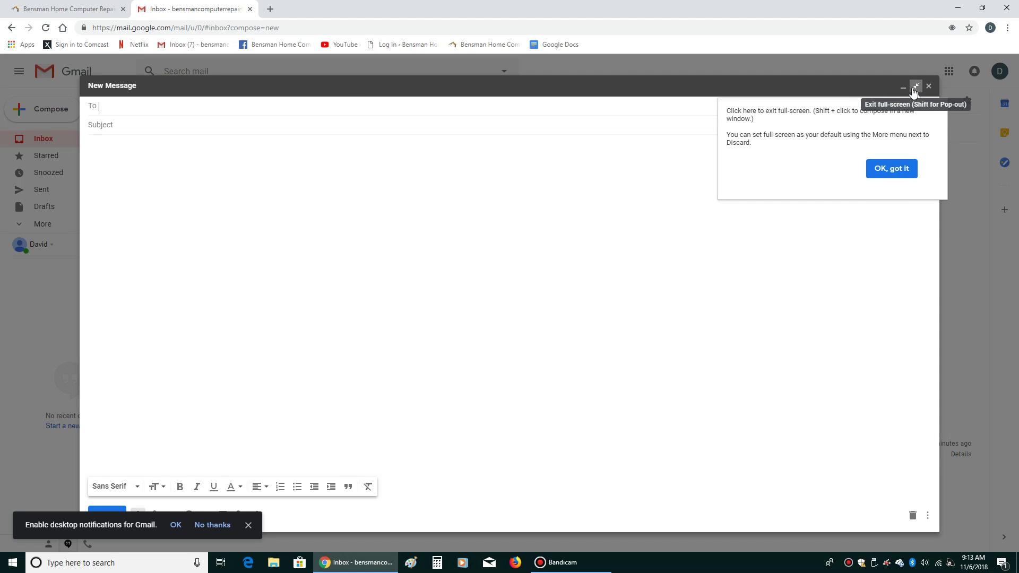
left_click(914, 89)
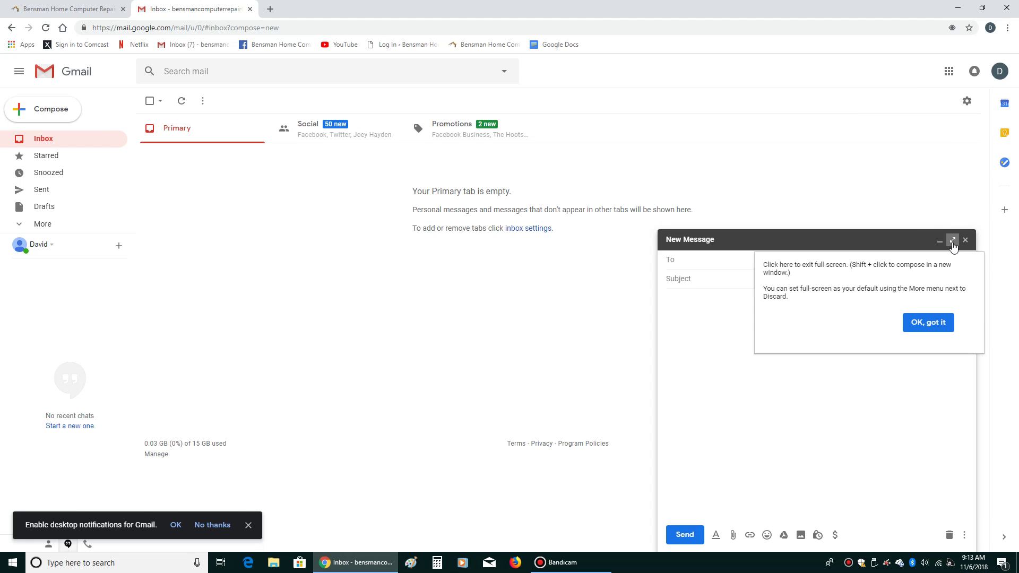
left_click(952, 242)
left_click(886, 168)
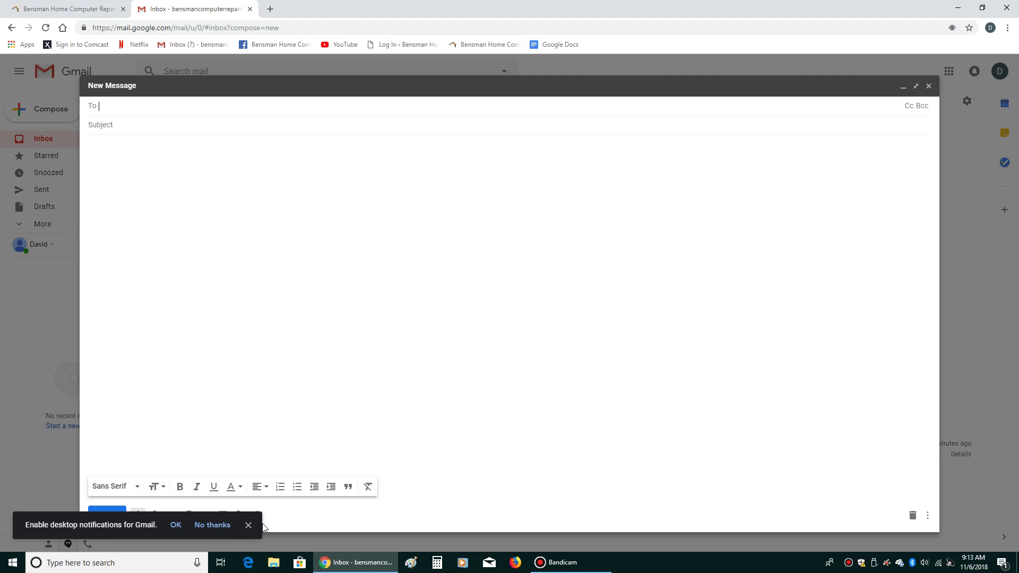
Dismiss the desktop-notification prompt and type the first test line in the body
left_click(248, 525)
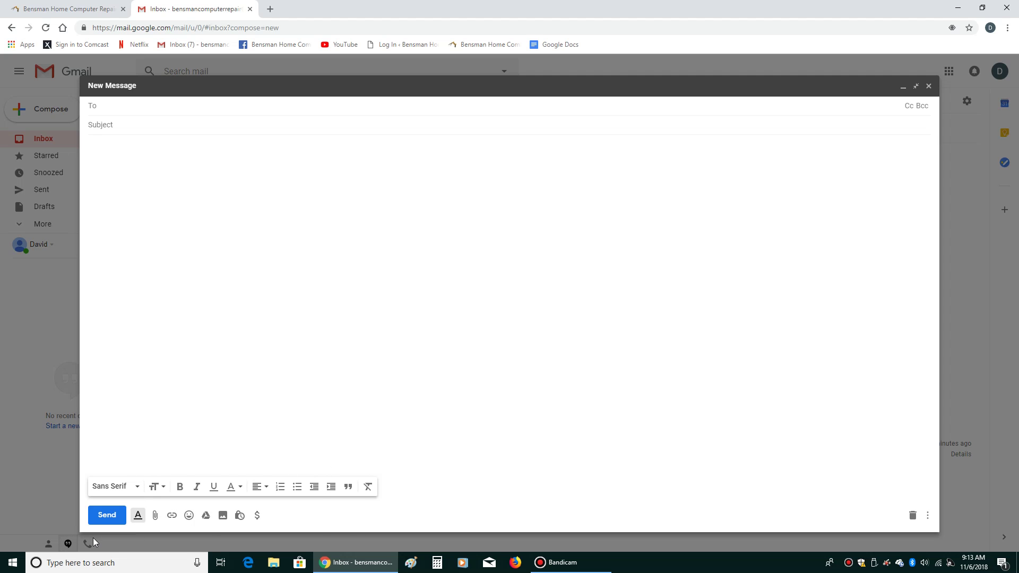
left_click(136, 492)
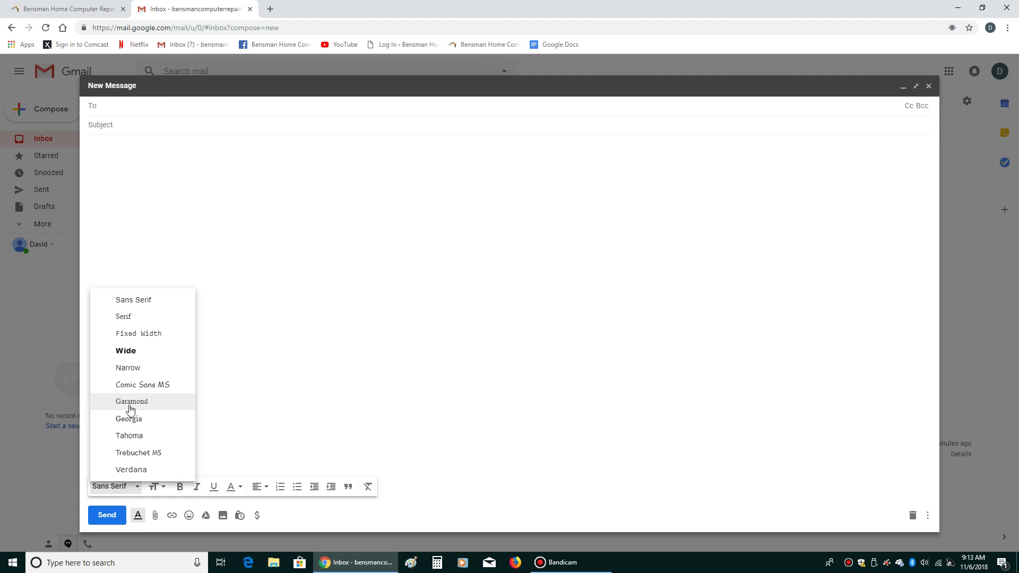
left_click(297, 341)
type("8uoiuoiuulj;ik;['opk")
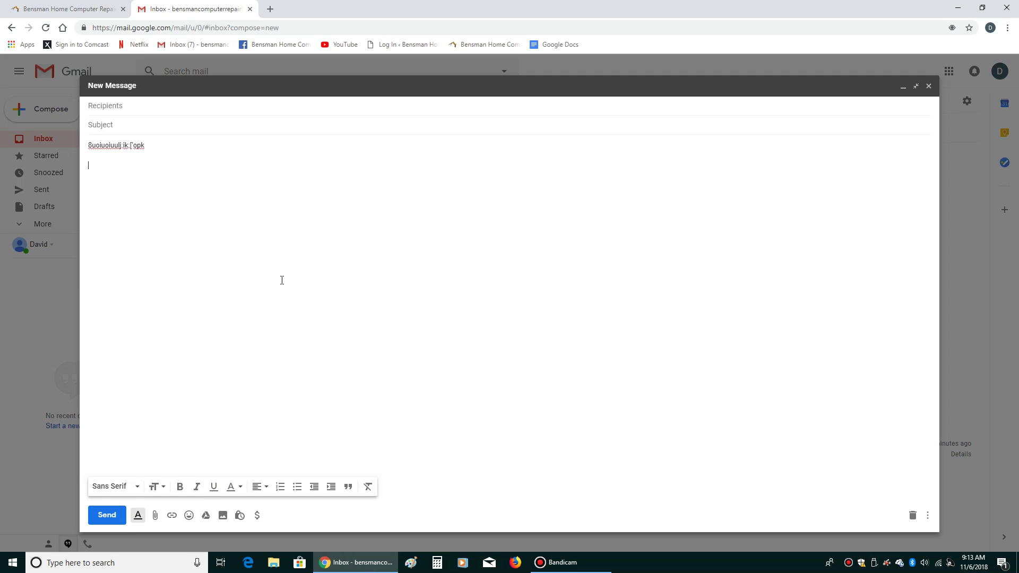
key("Return")
Type a second line in Garamond and set its text size to Large
left_click(105, 488)
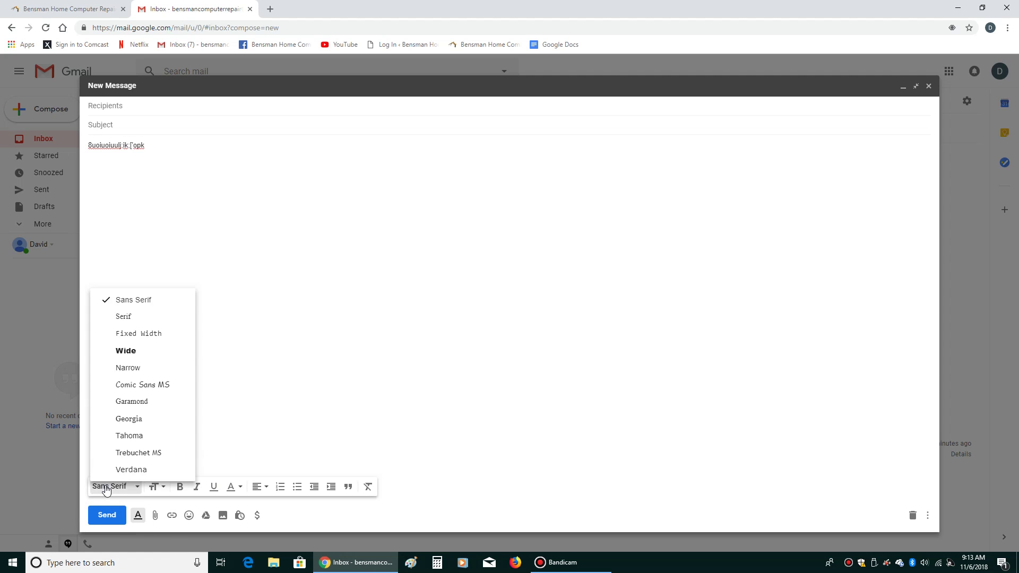
left_click(133, 403)
type("ijiuj;j;k;'ok';")
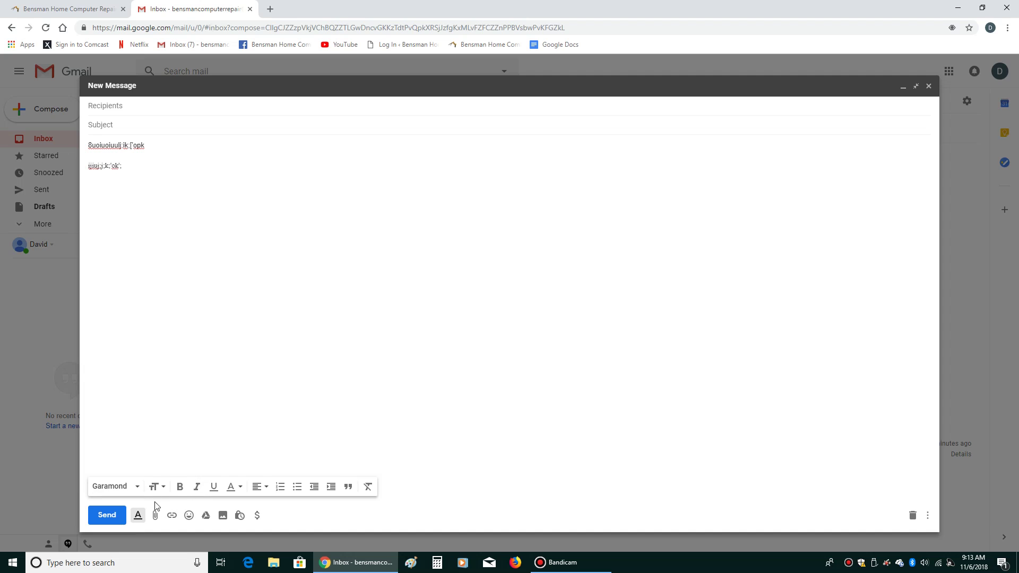
left_click(156, 487)
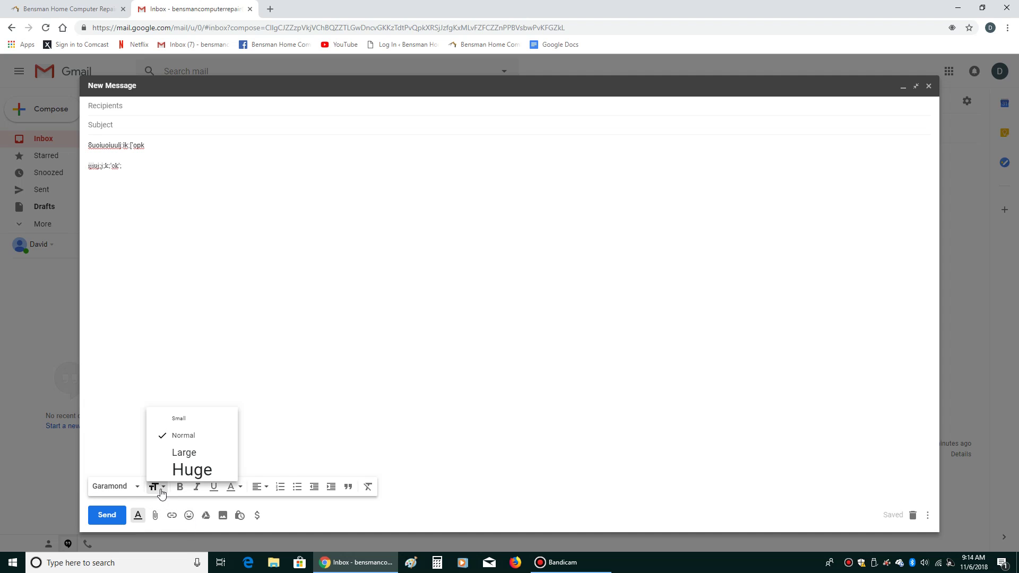
left_click(177, 453)
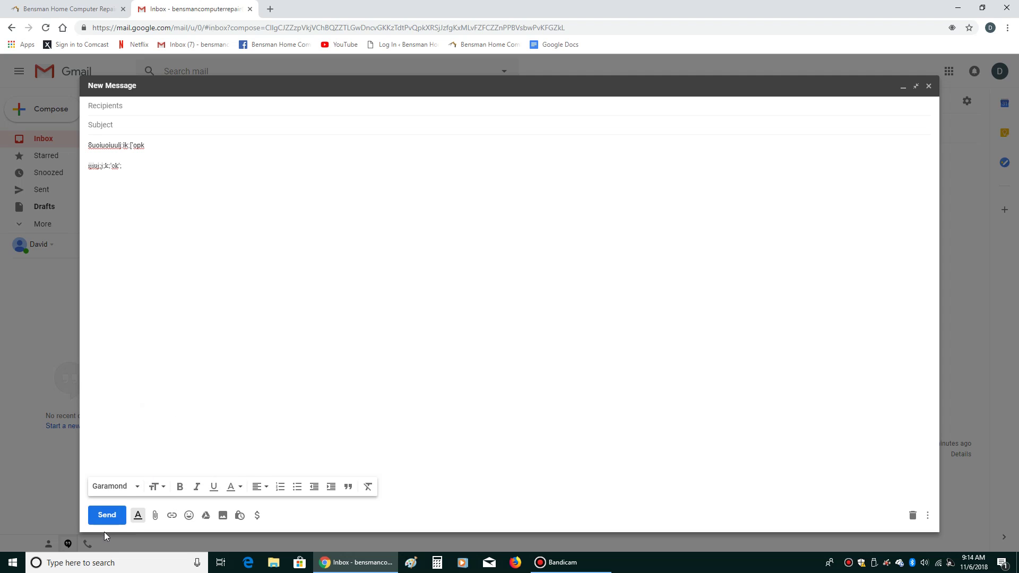
left_click(132, 486)
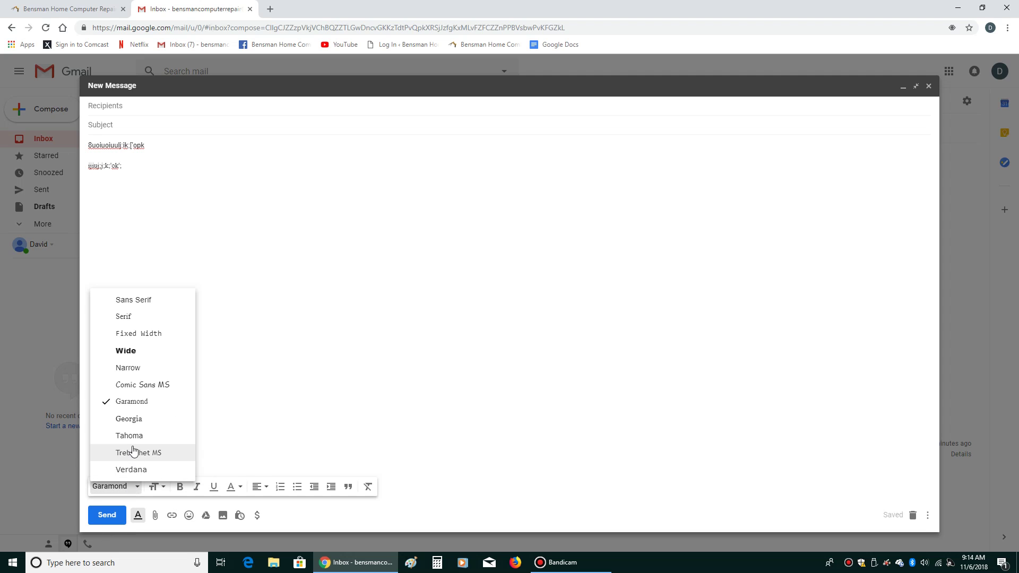
Type a third line in Verdana and make it bold, italic and underlined
left_click(132, 470)
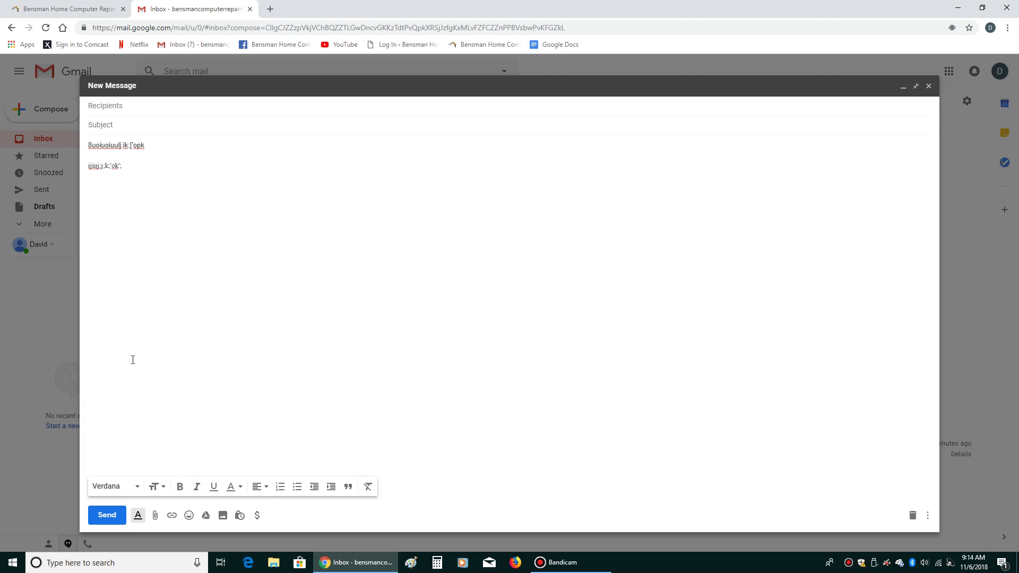
type("piojoijkoikok;okoij;oik;")
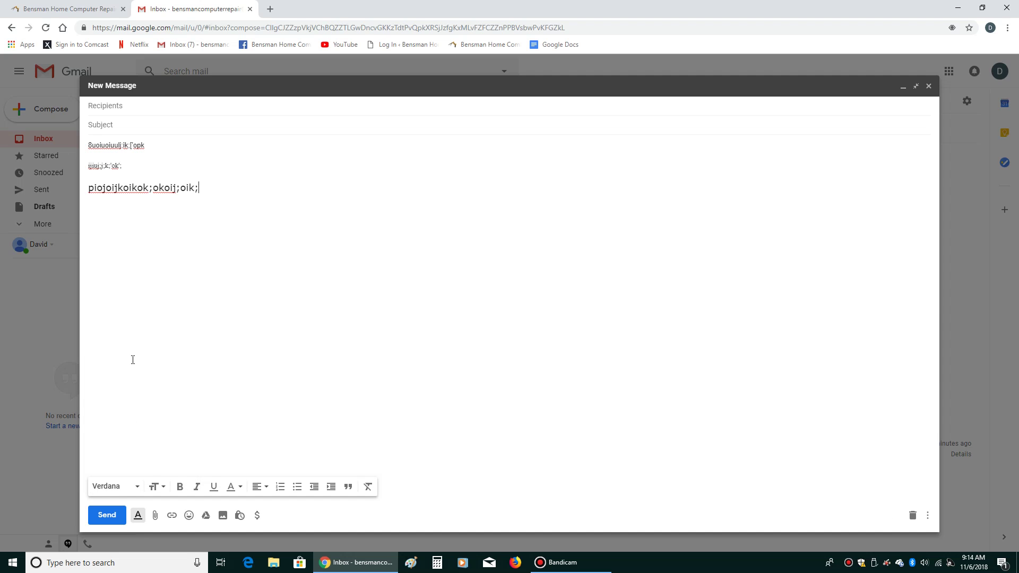
left_click_drag(217, 183, 80, 208)
left_click(181, 491)
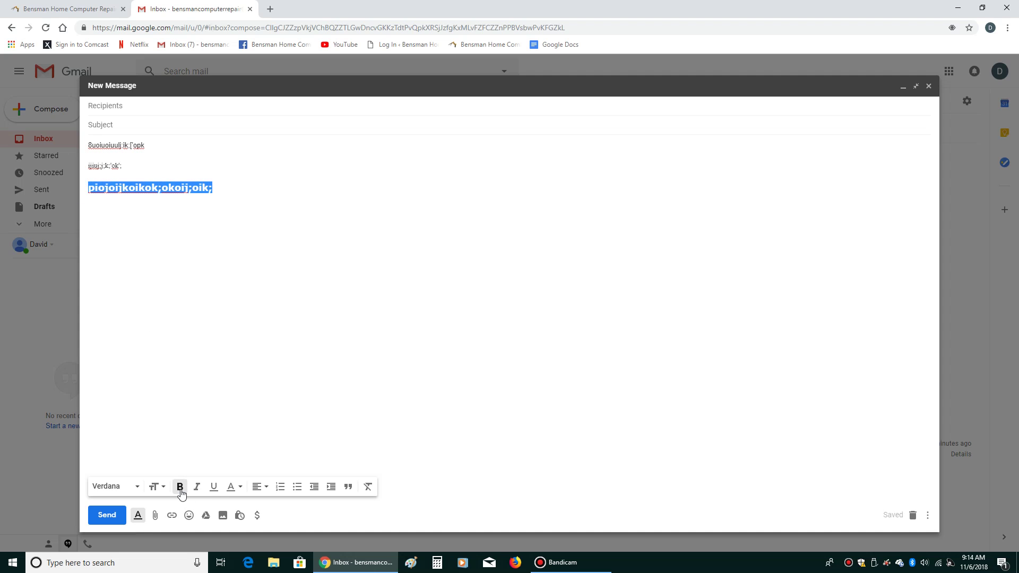
left_click(198, 490)
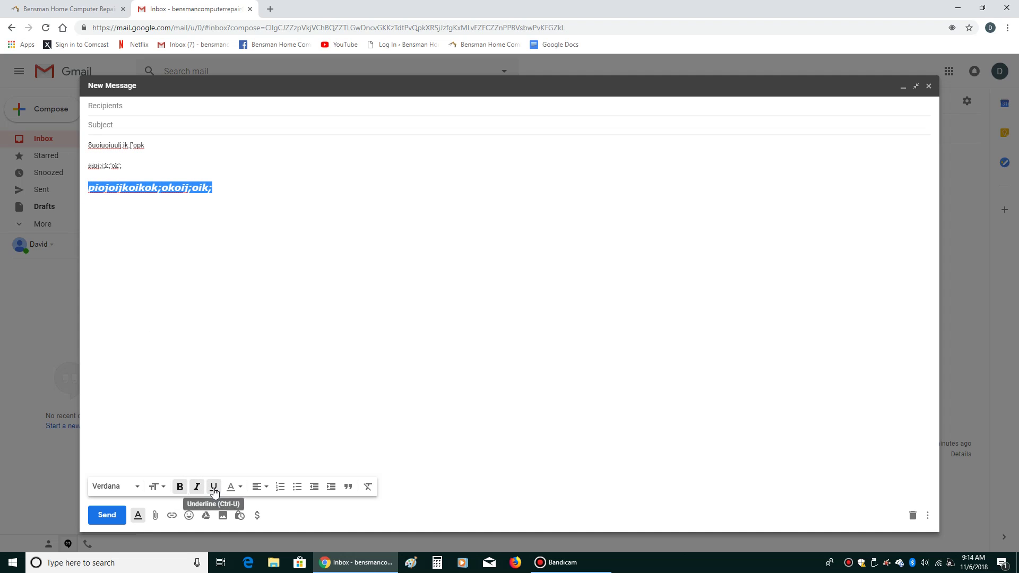
left_click(213, 487)
Colour the styled third line dark red
left_click(232, 488)
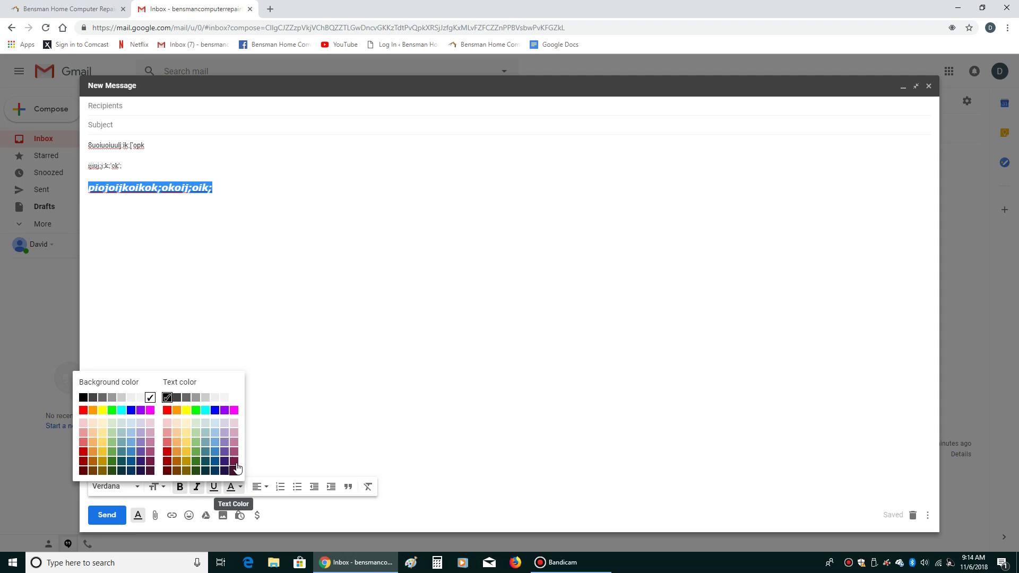
left_click(239, 462)
left_click(250, 397)
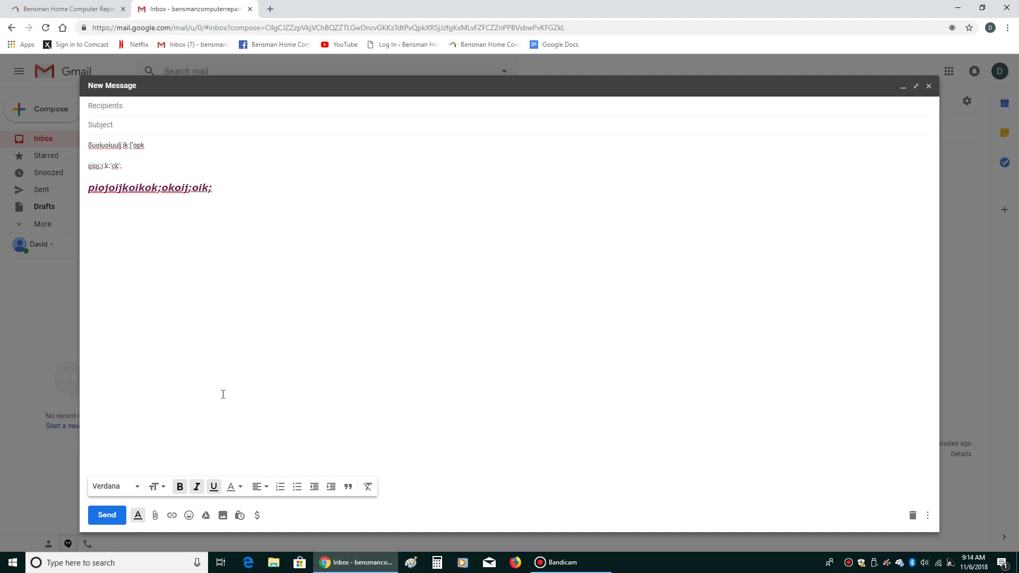
left_click(163, 491)
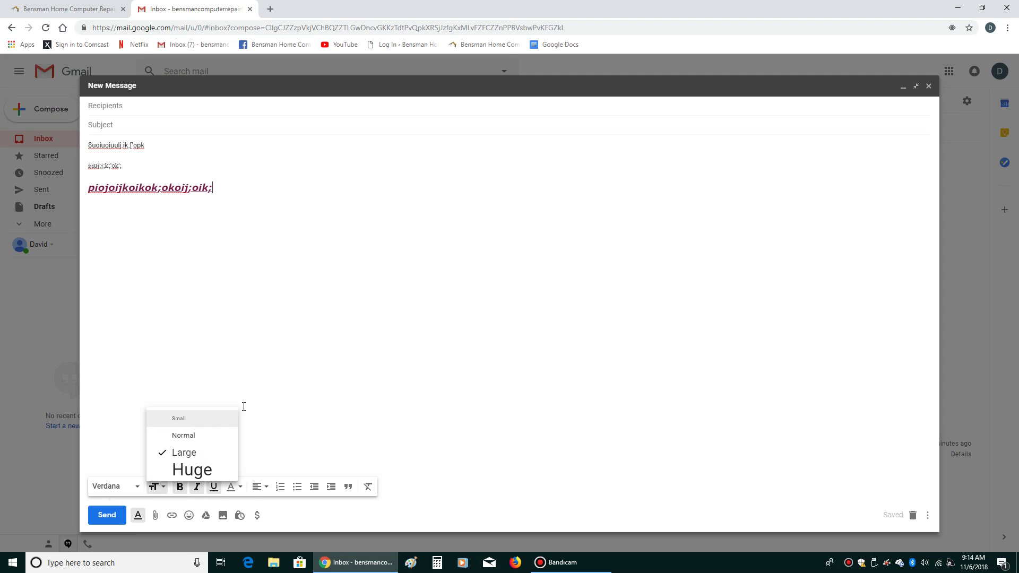
left_click(186, 471)
left_click(133, 486)
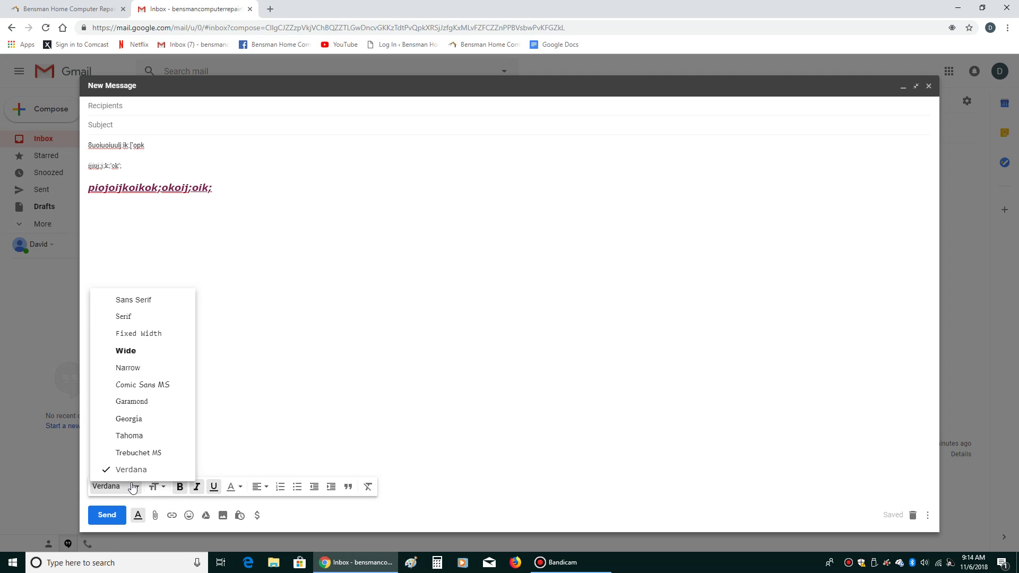
left_click(279, 413)
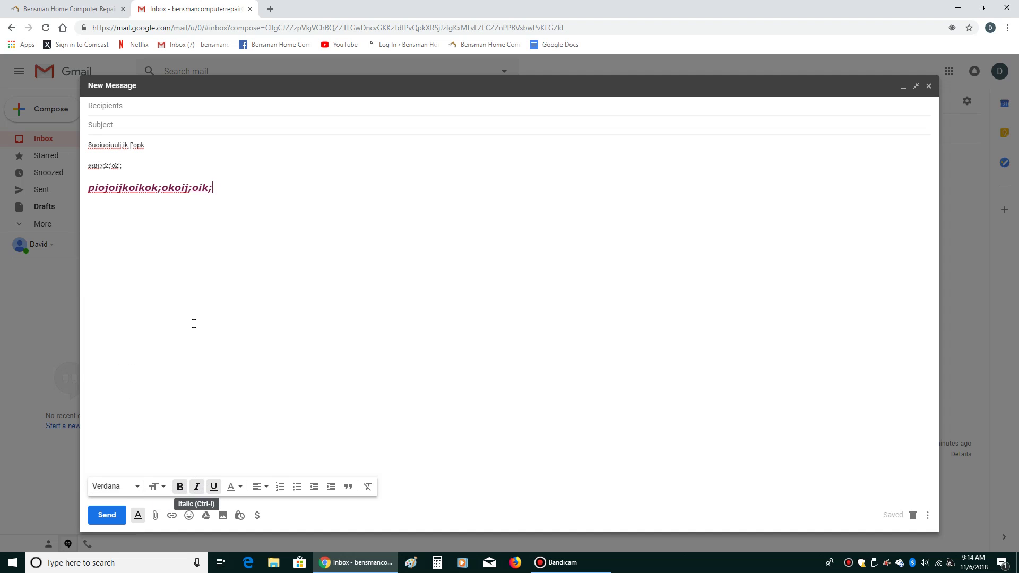
left_click(129, 188)
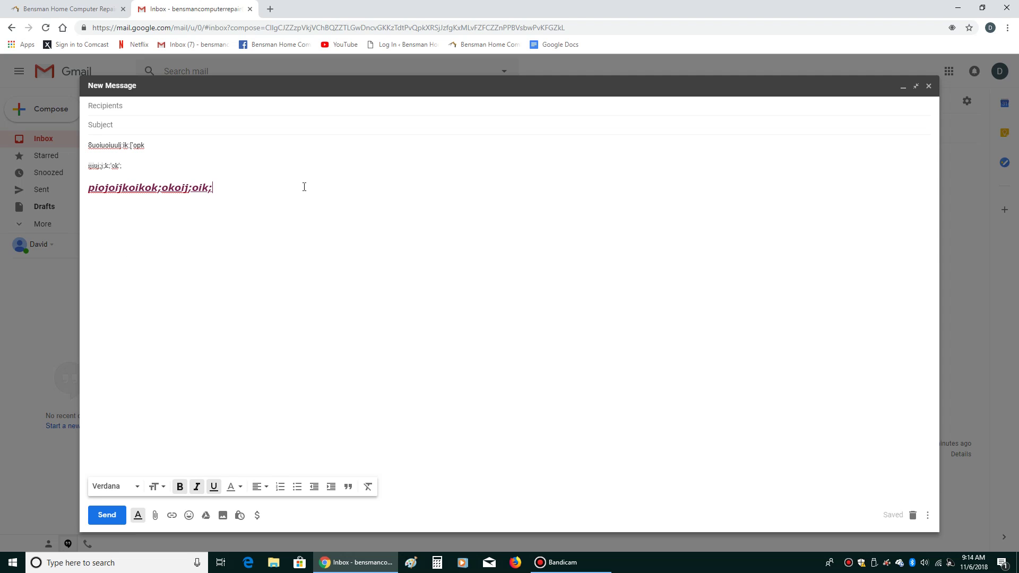
Add the fourth line 'olijhi jipuj pioj', turn off bold and italic, and colour it blue
key("Return")
type("olijhi jipuj pioj")
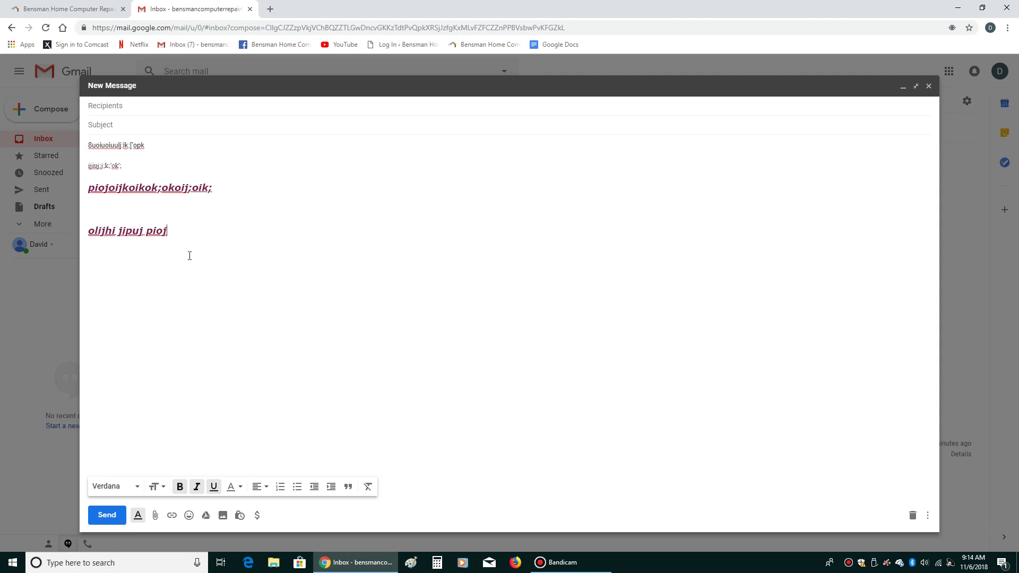
left_click_drag(189, 231, 123, 232)
left_click(216, 231)
left_click_drag(199, 232, 94, 240)
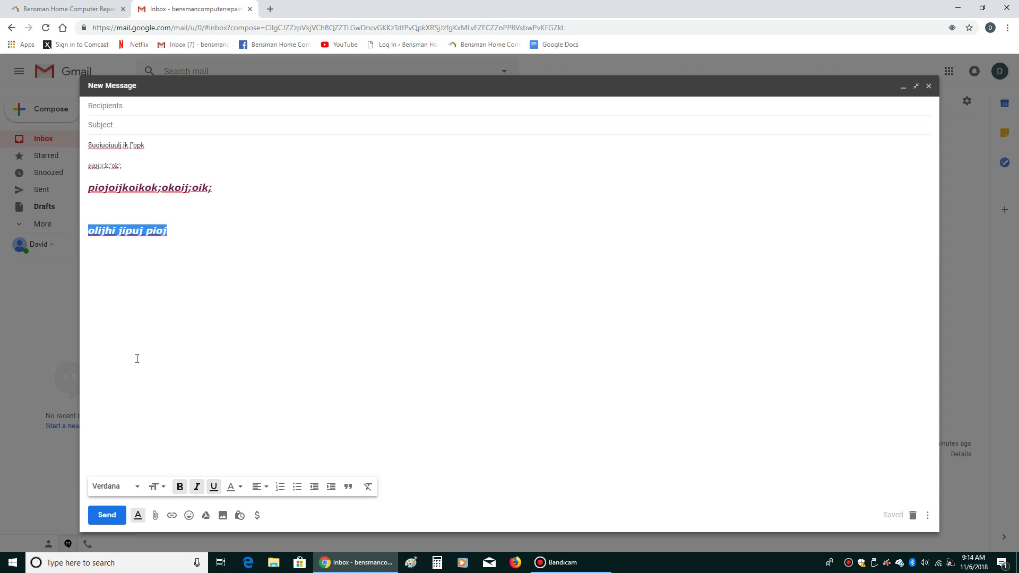
left_click(180, 487)
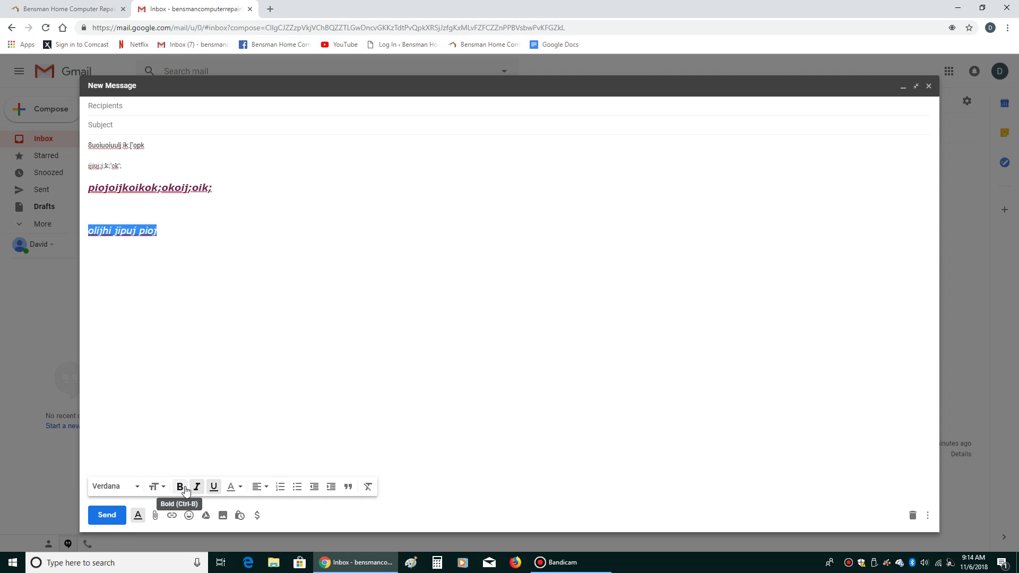
left_click(200, 486)
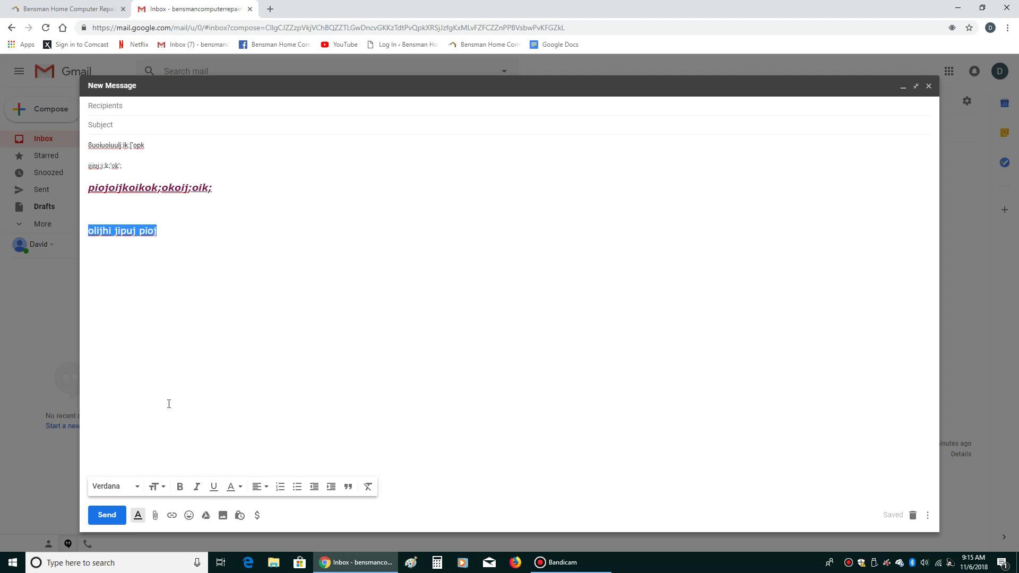
left_click(237, 488)
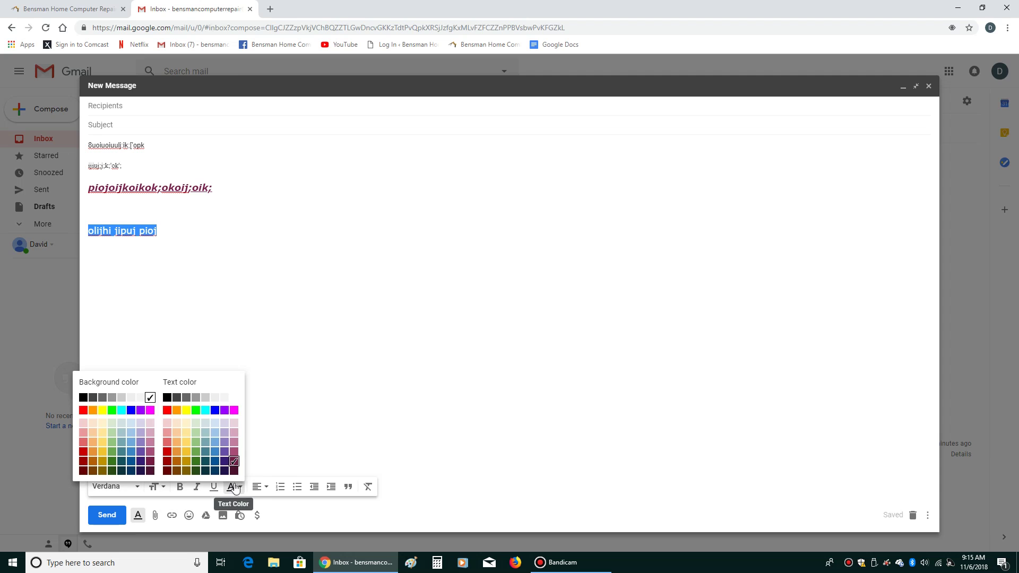
left_click(215, 410)
left_click(260, 356)
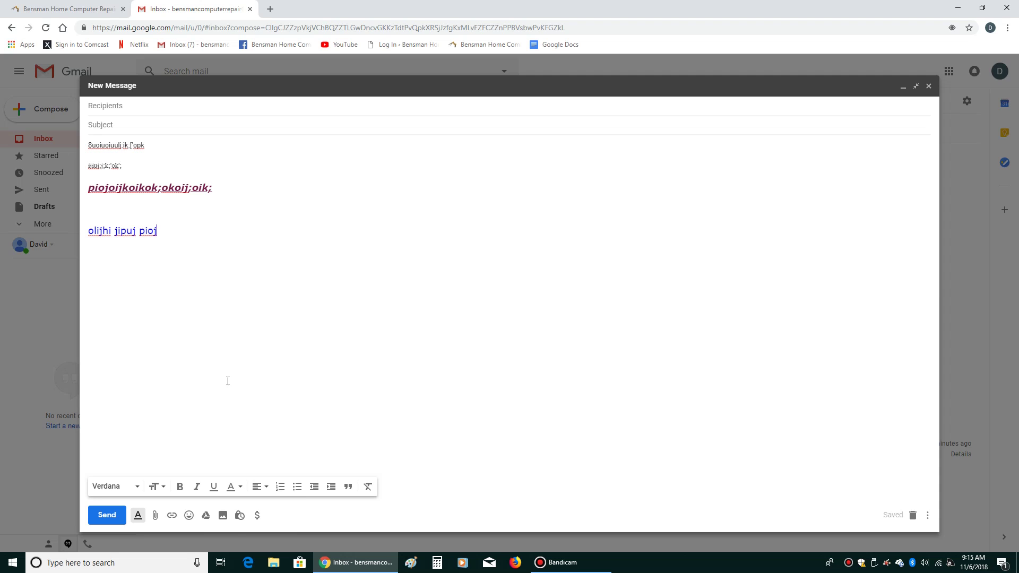
Right-align the fourth body line
left_click(267, 487)
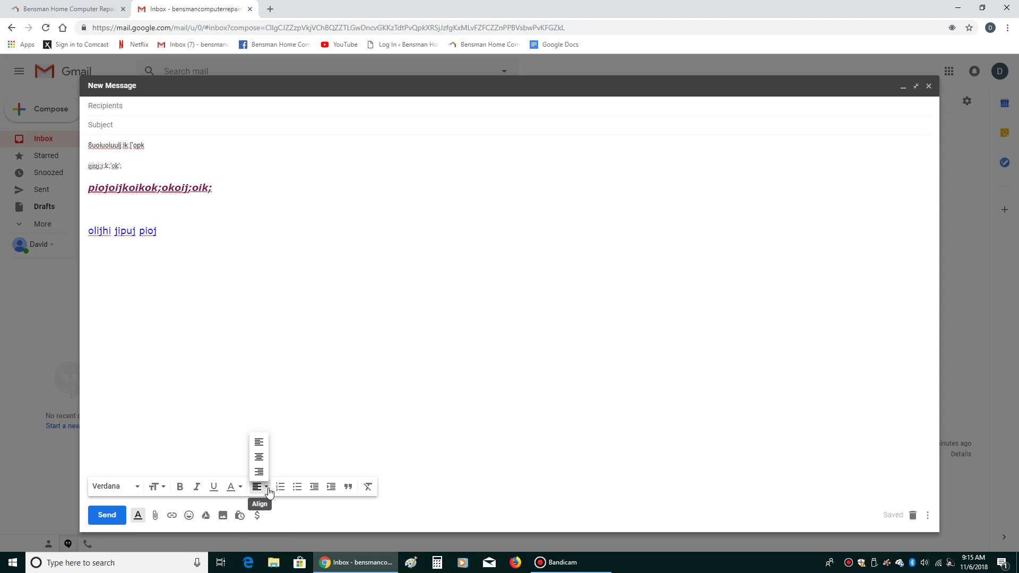
left_click(268, 492)
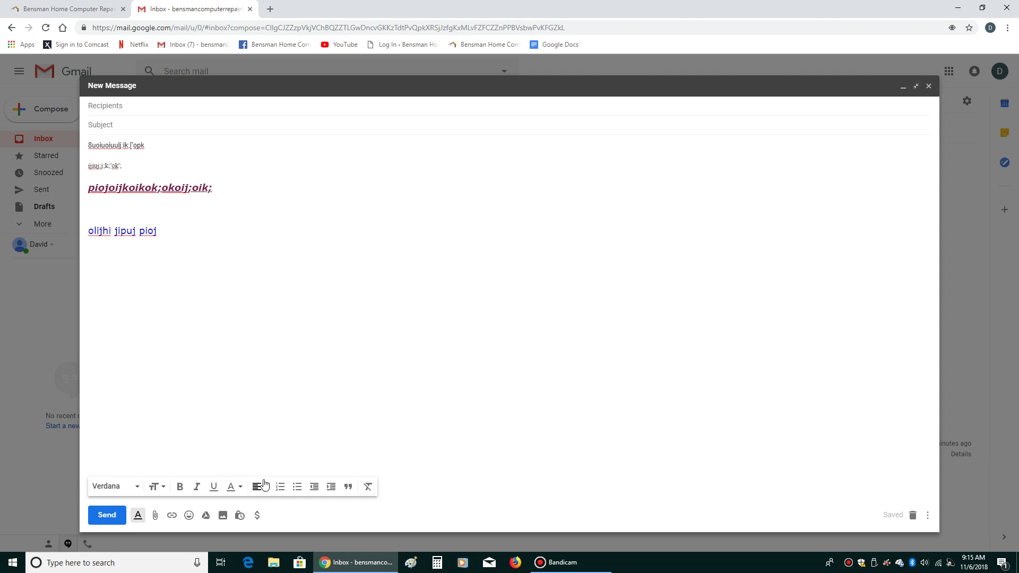
left_click(264, 492)
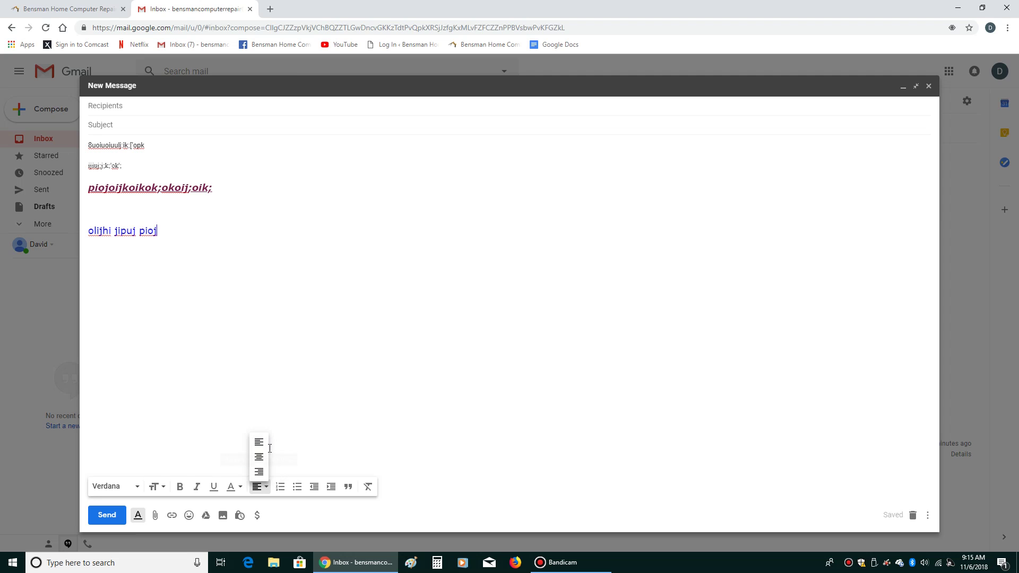
left_click(259, 472)
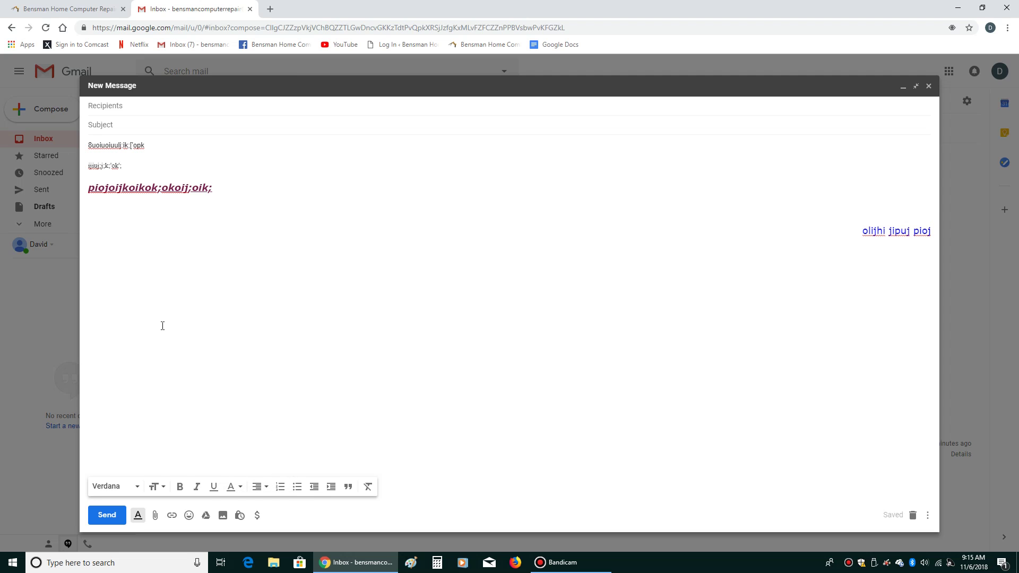
Select the first three body lines and align them to the center
left_click_drag(280, 215, 85, 141)
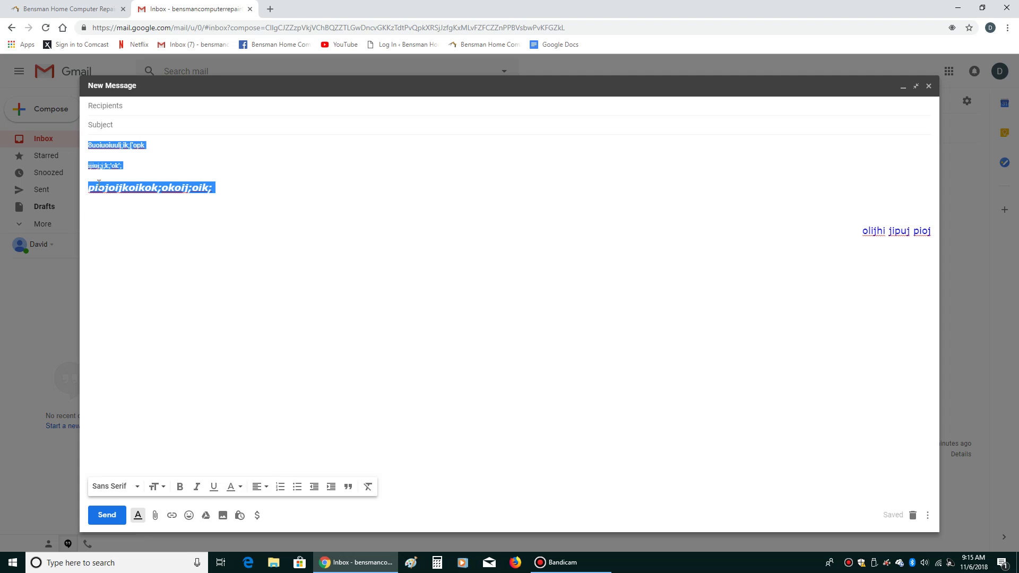
left_click(257, 487)
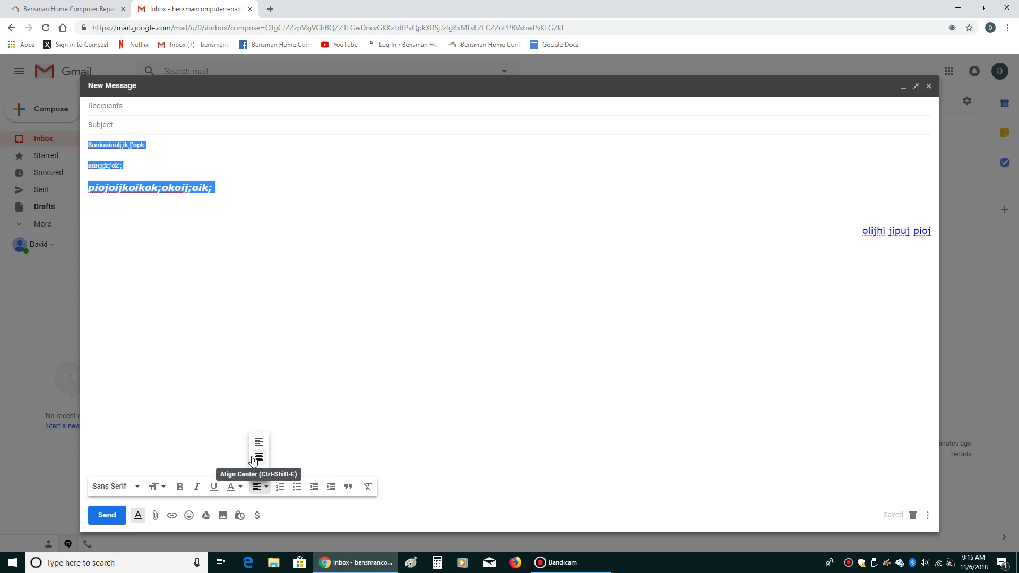
left_click(259, 459)
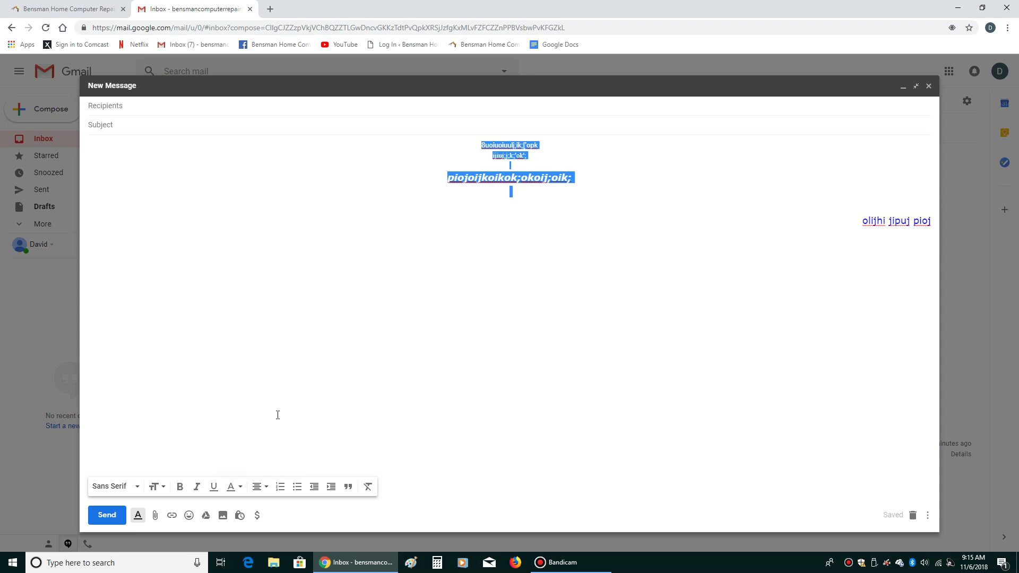
Try numbered and bulleted lists on the three lines, then indent them and format as a quote
left_click(280, 487)
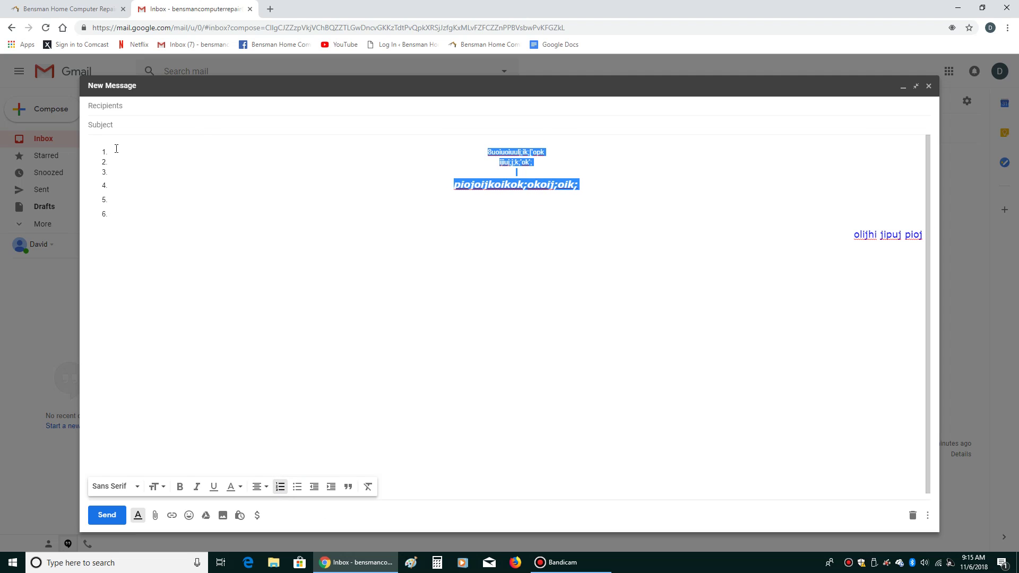
left_click(298, 489)
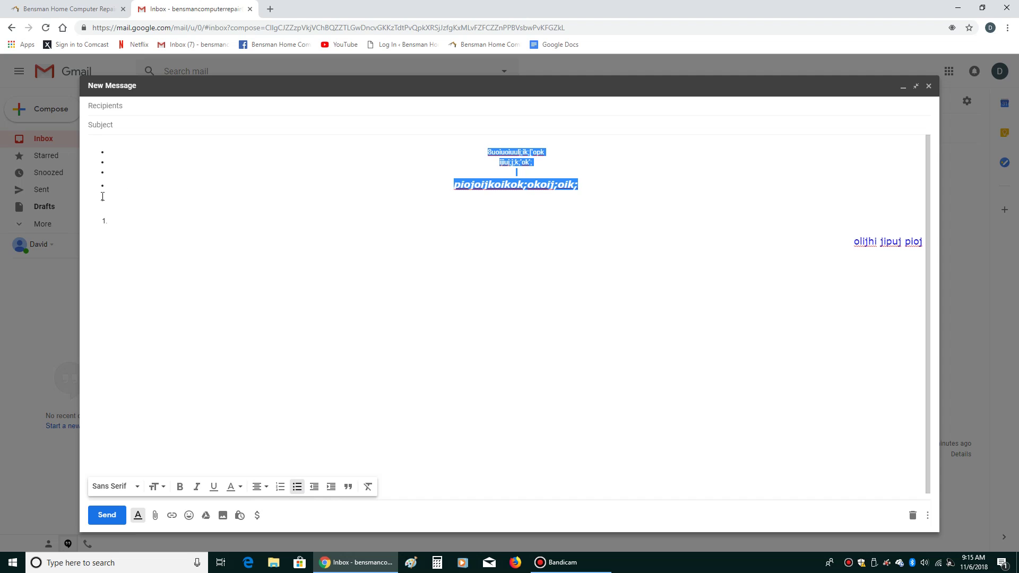
left_click(313, 487)
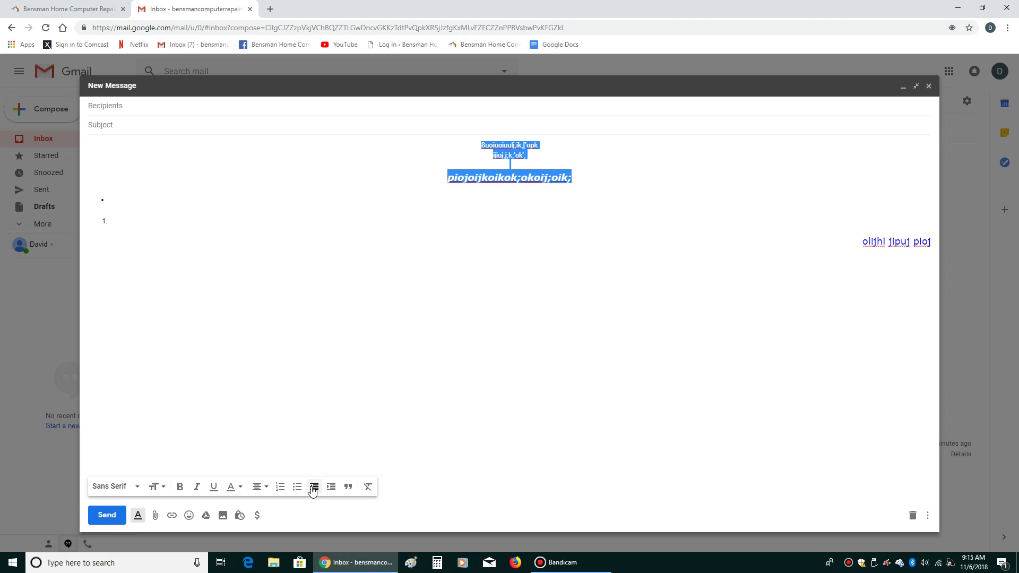
left_click(331, 487)
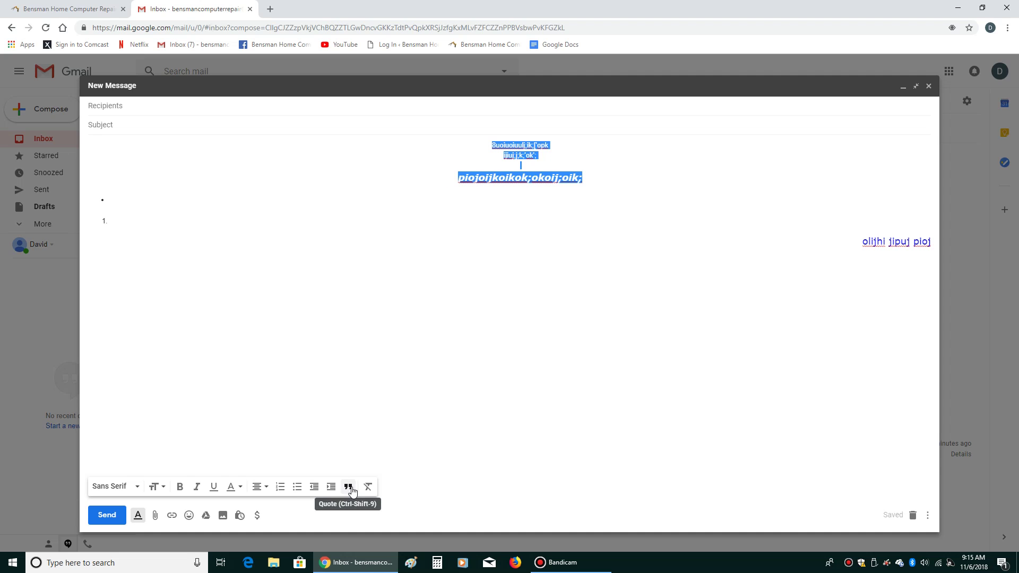
left_click(349, 487)
left_click(315, 382)
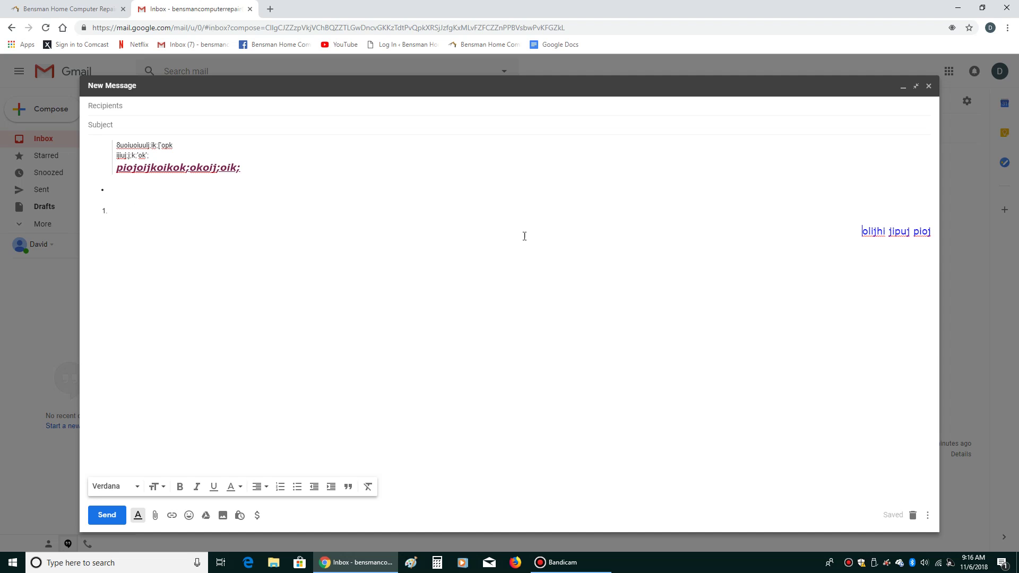
left_click(929, 269)
Delete all body text and type three new test lines
key("ctrl+a")
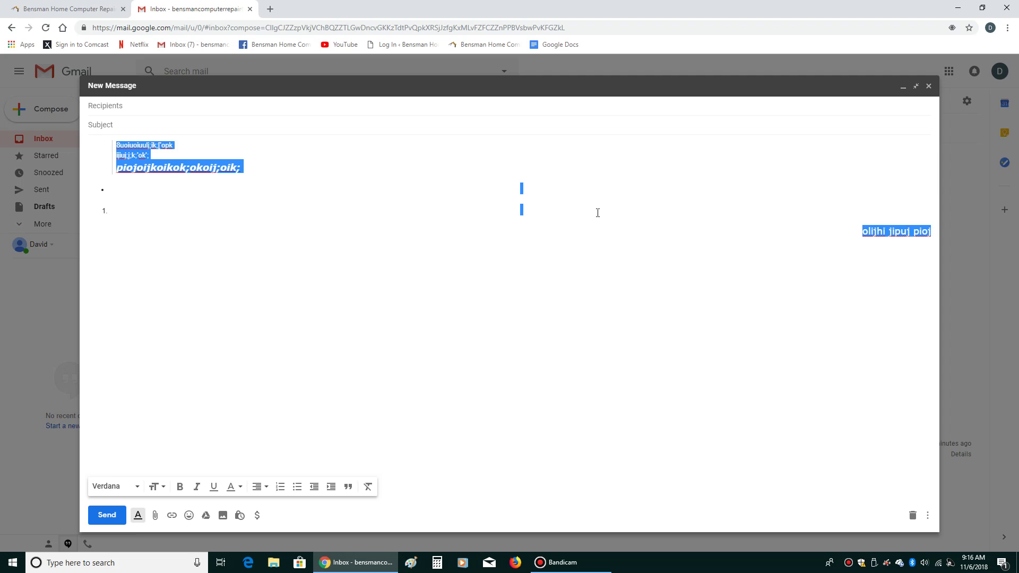
key("BackSpace")
type("pojkpoijk poijk")
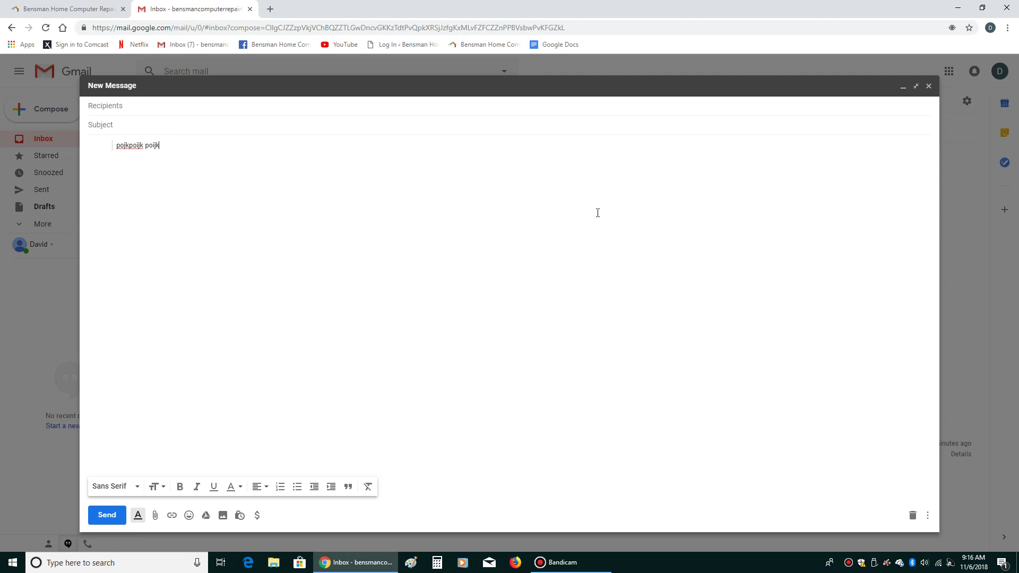
type(";ojkp;ok;ok 'pok oiu po p[oik [ok [ok ")
type("pi upiouj piojp;")
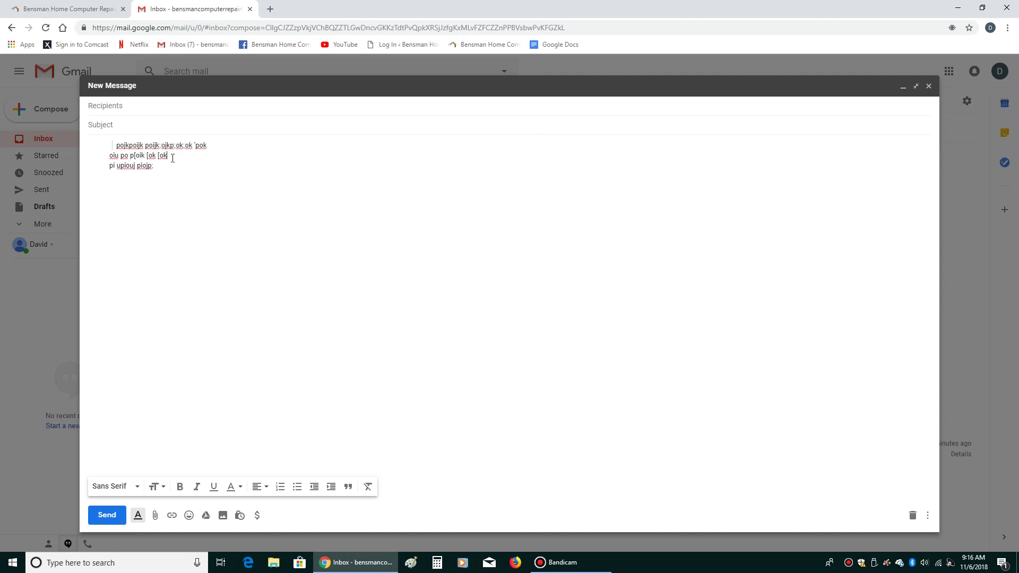
Quote the second line, then delete all three lines
left_click_drag(172, 158, 62, 157)
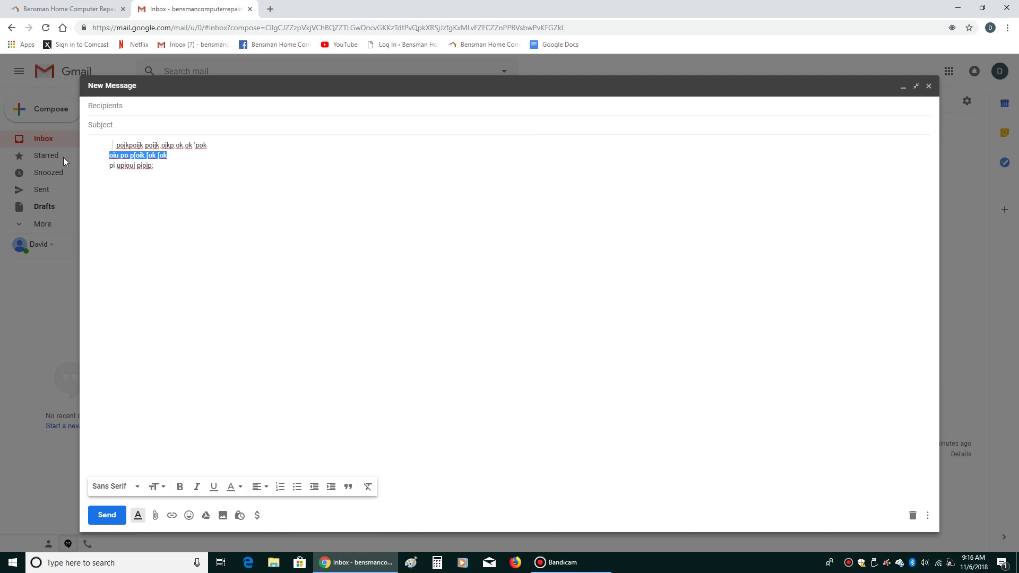
left_click(348, 488)
left_click_drag(163, 165, 100, 144)
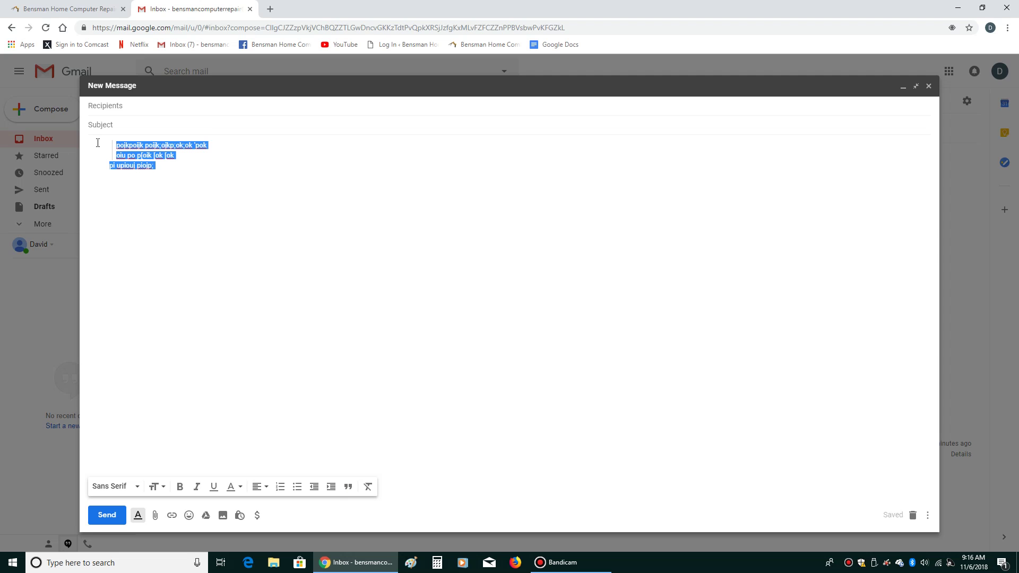
key("BackSpace")
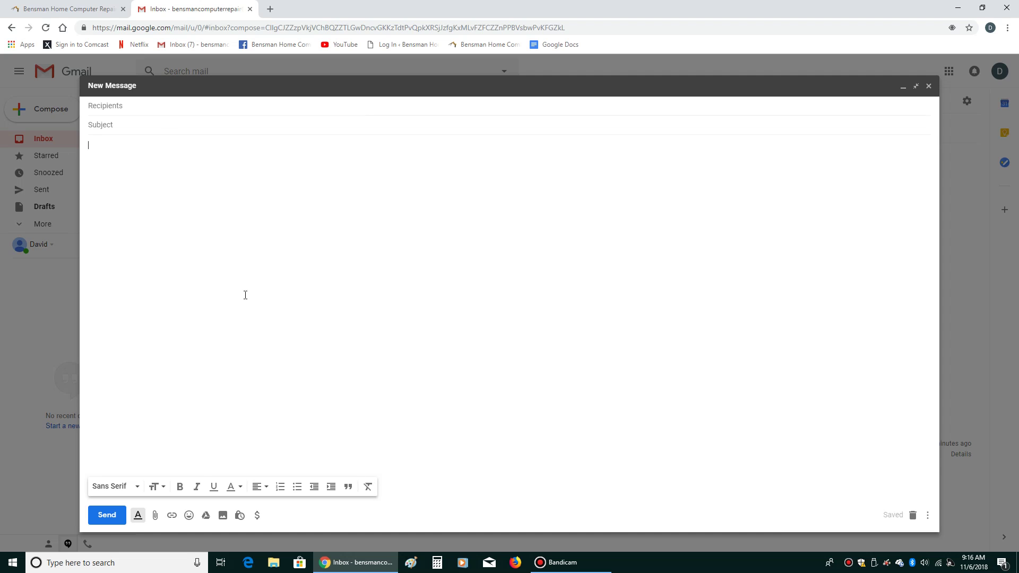
Type three new test lines in the empty message body
left_click(224, 300)
type("oiun ;oihj poiuhj ;poij;poi ;ou o;iujjhoi jho;iujh ;oij")
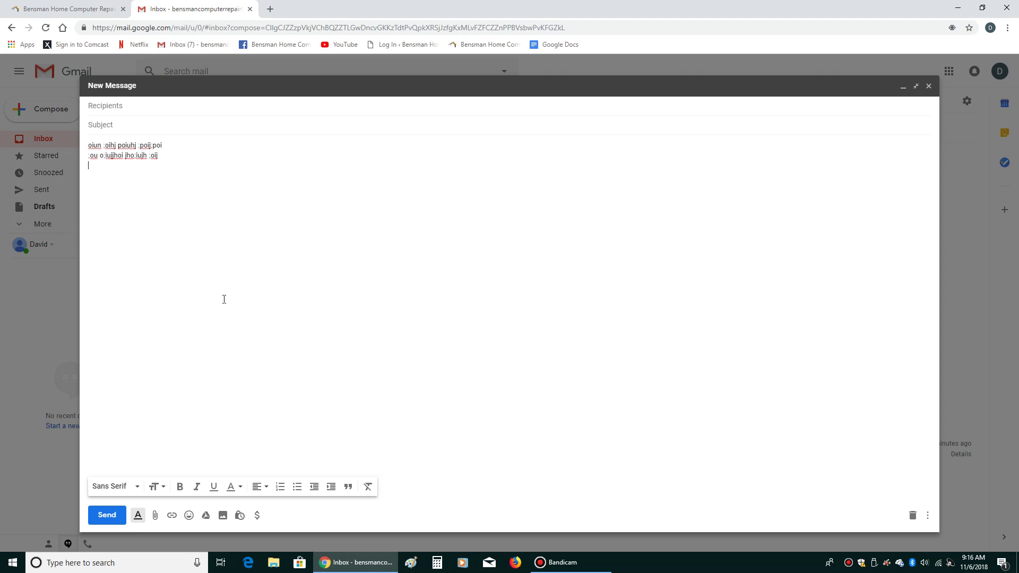
key("Return")
type(";ouh o;uih j")
Make all three lines Huge, bold, italic, underlined and pink
key("ctrl+a")
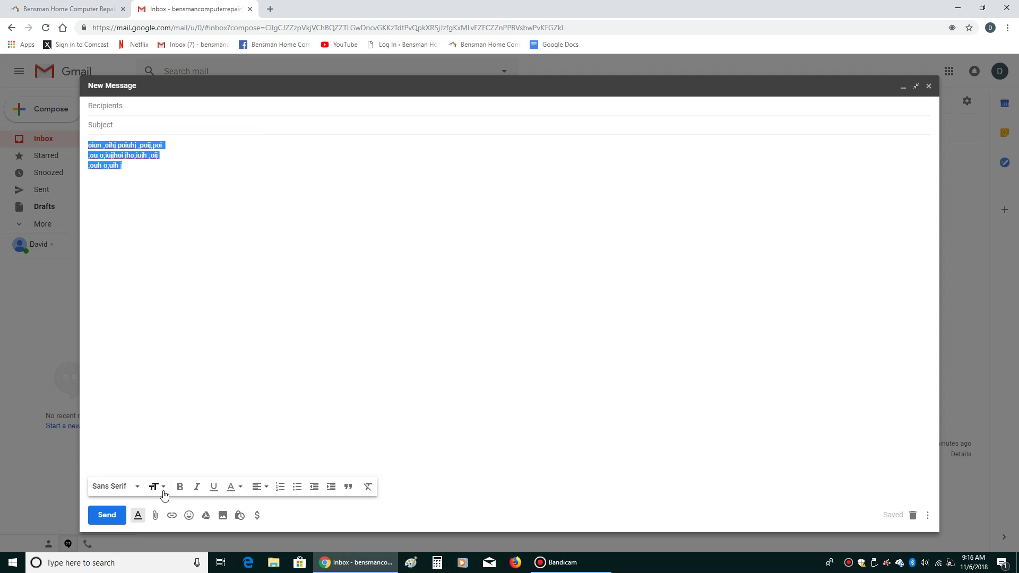
left_click(155, 486)
left_click(165, 469)
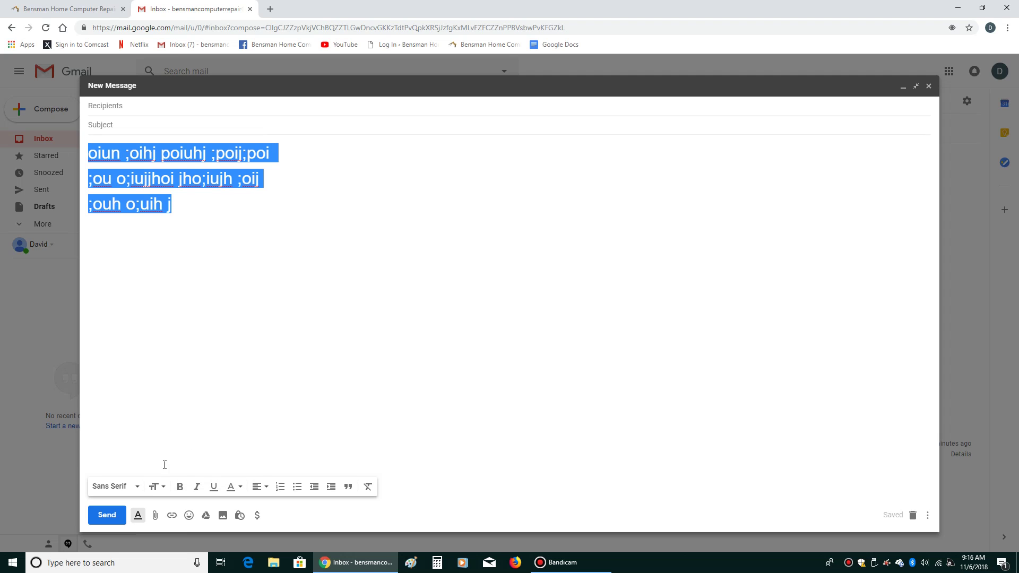
left_click(180, 487)
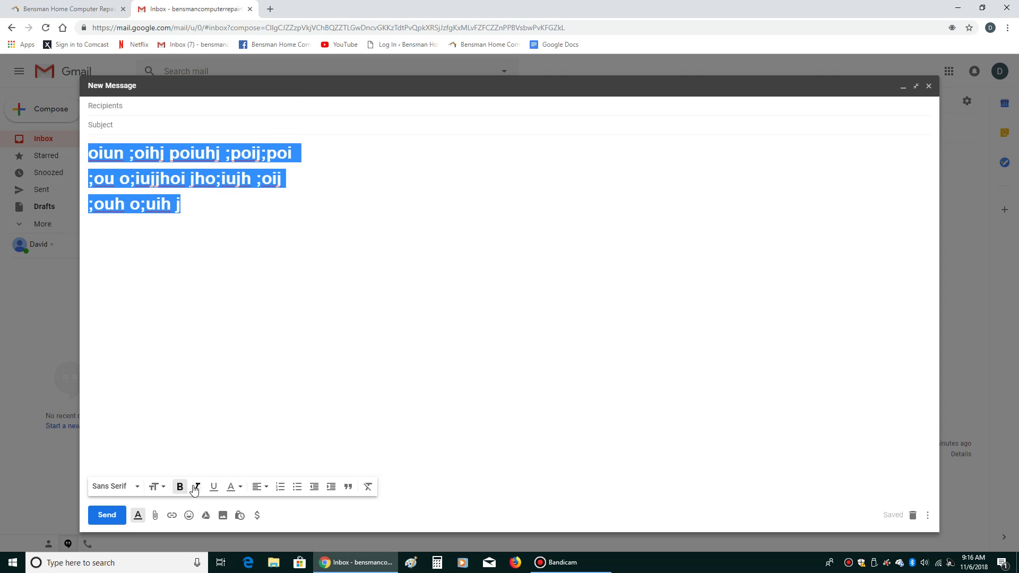
left_click(197, 486)
left_click(213, 487)
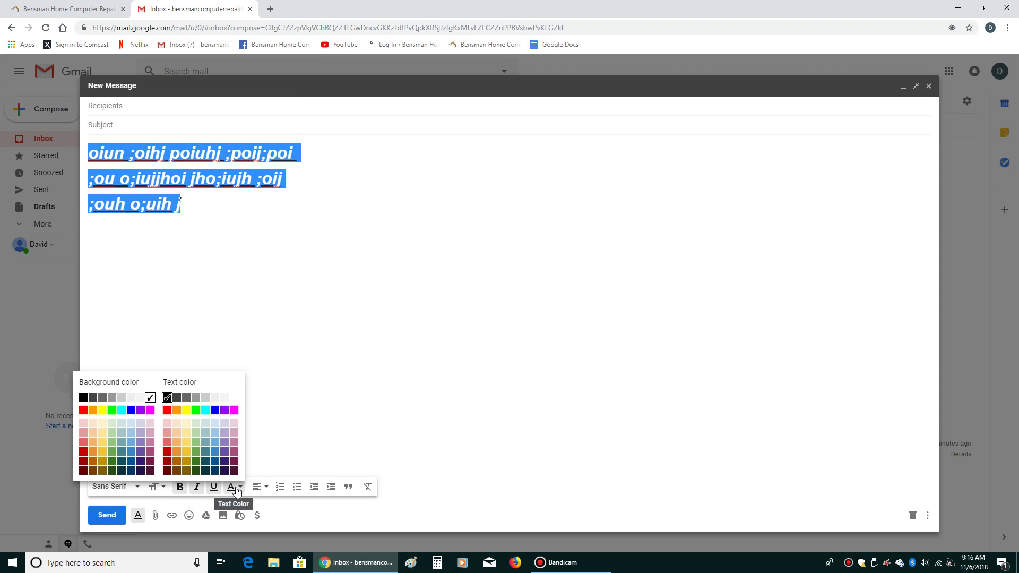
left_click(235, 487)
left_click(207, 463)
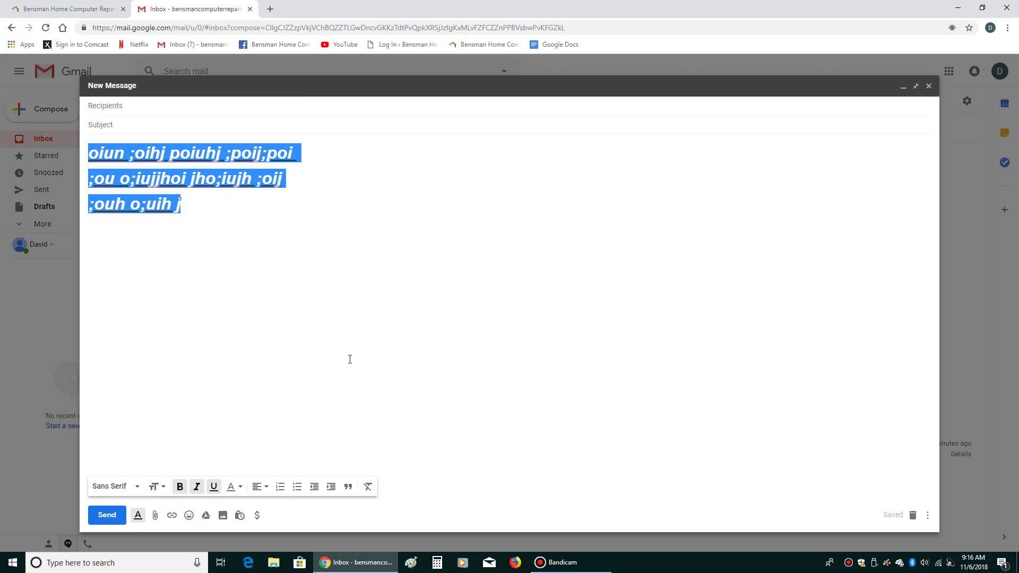
left_click(242, 488)
left_click(233, 441)
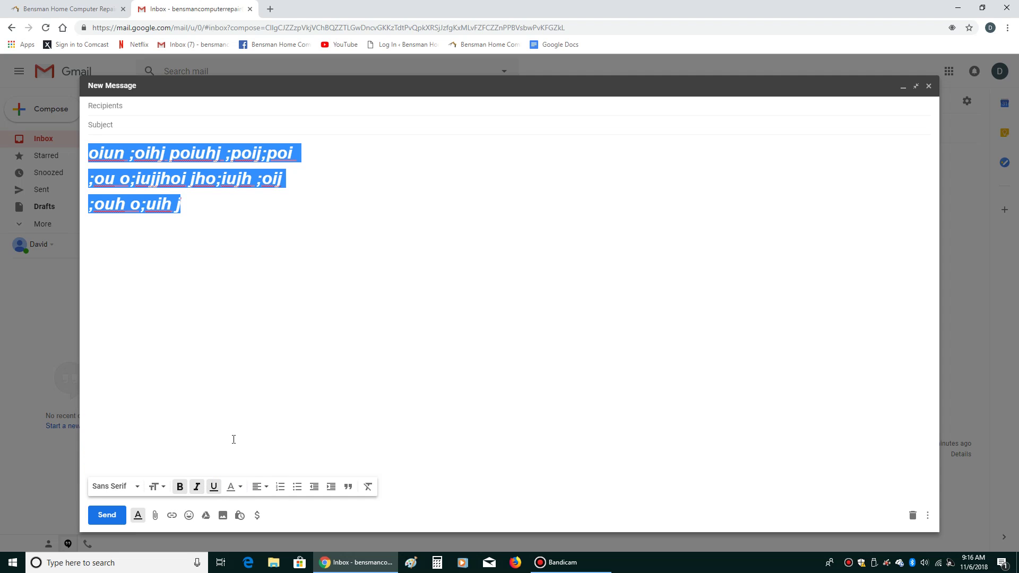
left_click(250, 338)
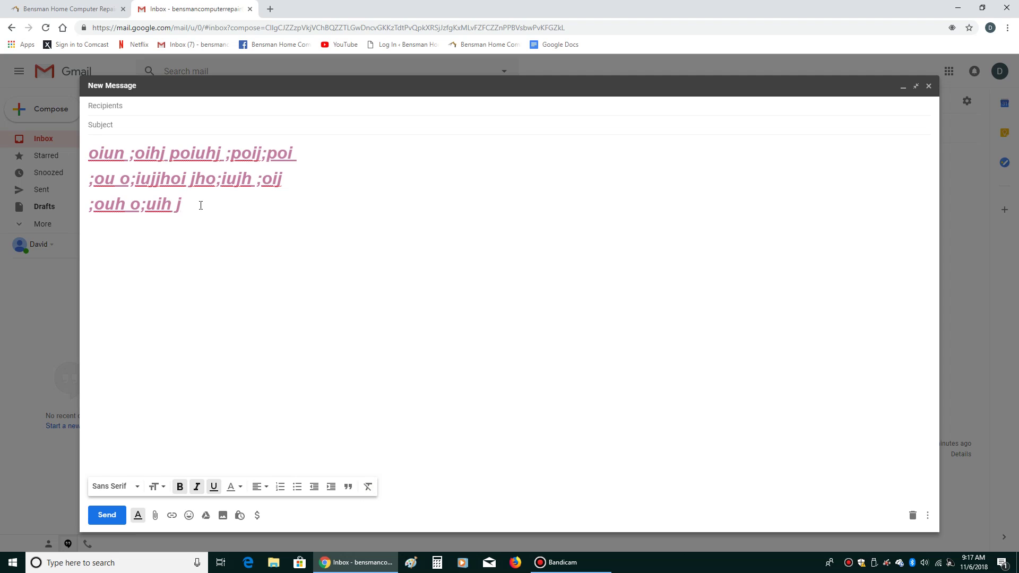
Remove all formatting from the three body lines
mouse_move(200, 206)
left_mouse_down()
mouse_move(146, 204)
mouse_move(199, 210)
left_mouse_up()
left_click_drag(200, 208, 85, 158)
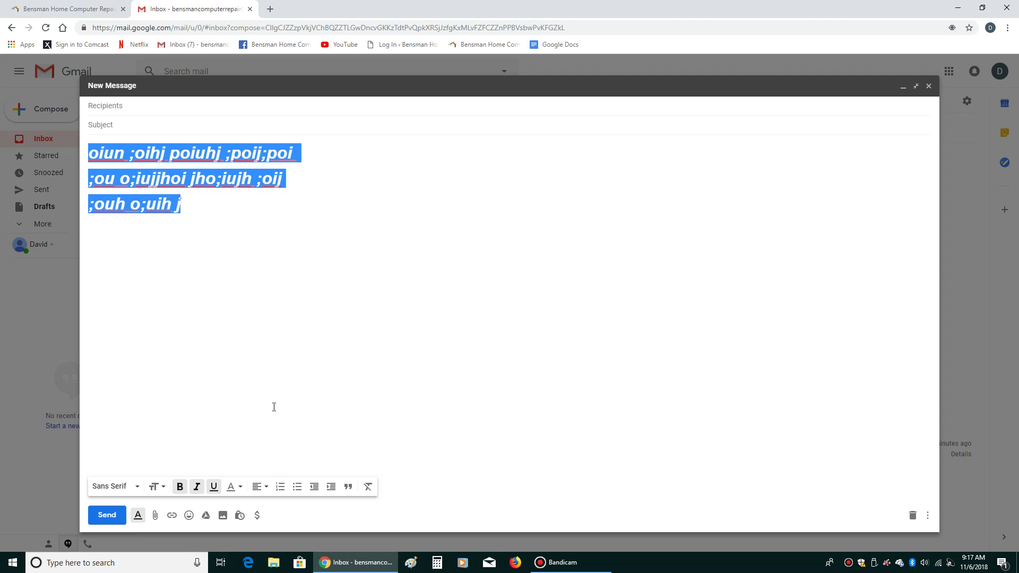
left_click(367, 487)
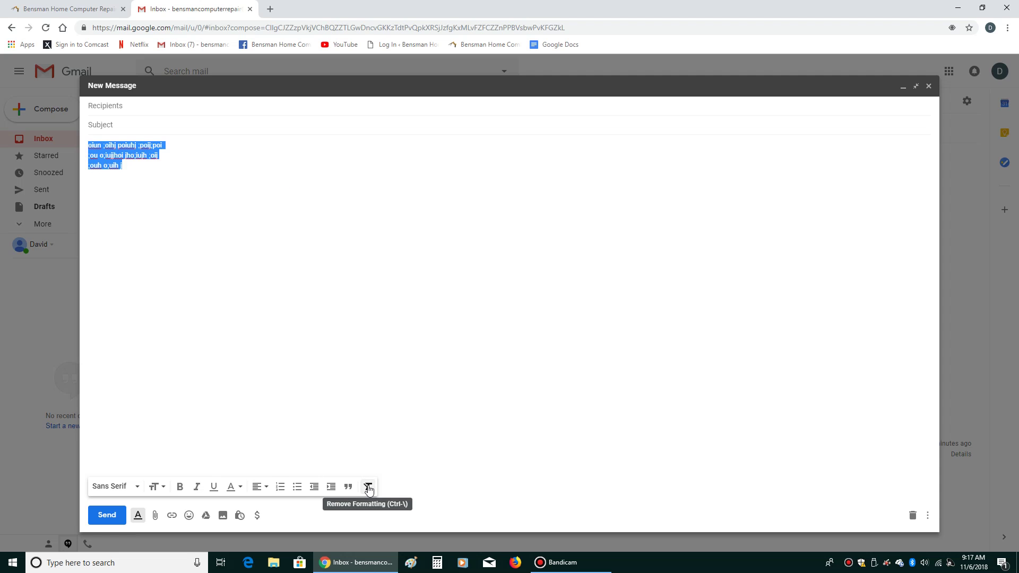
left_click(220, 351)
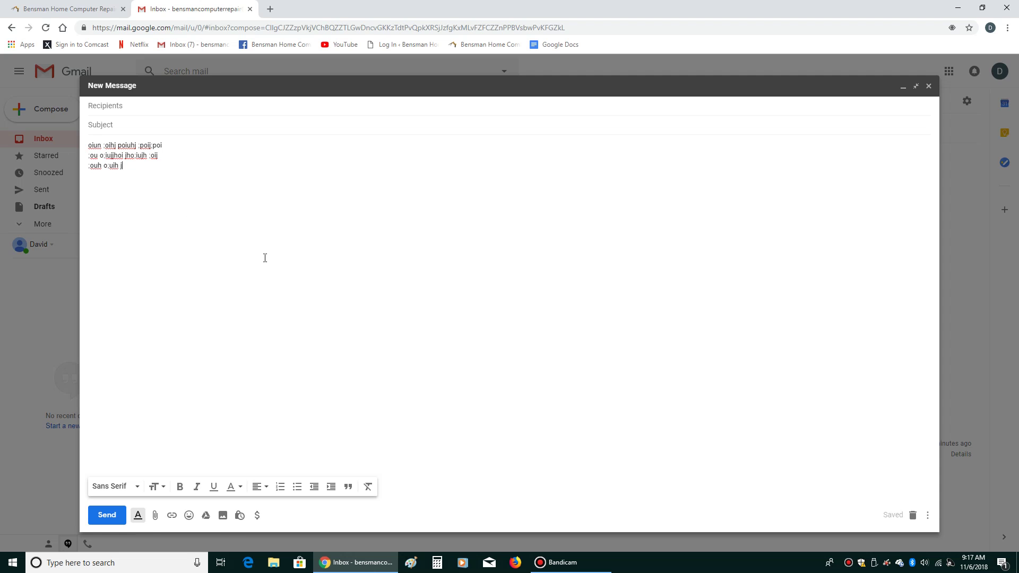
Hide and reshow the formatting toolbar, then delete the three lines
left_click(138, 516)
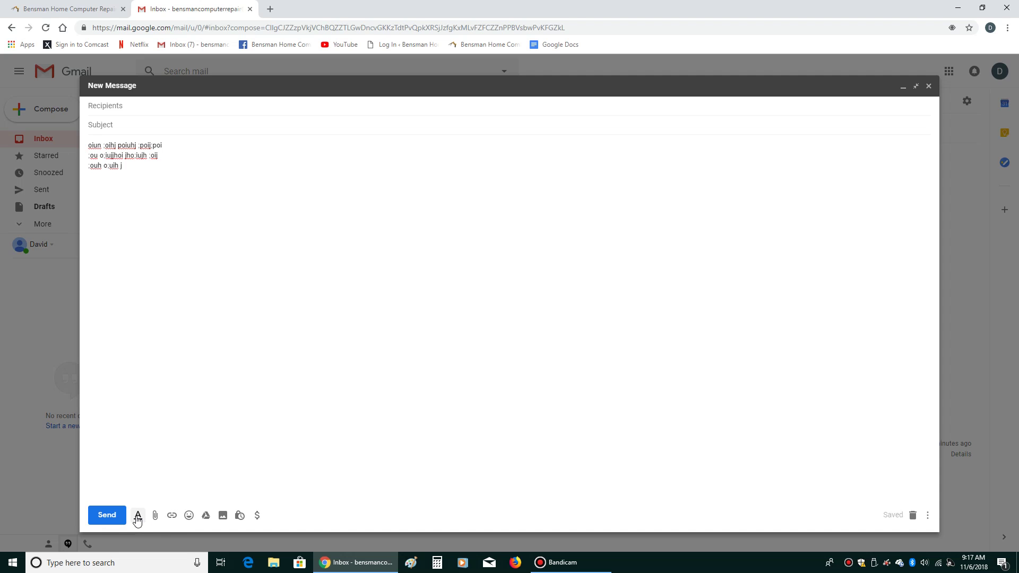
left_click(139, 518)
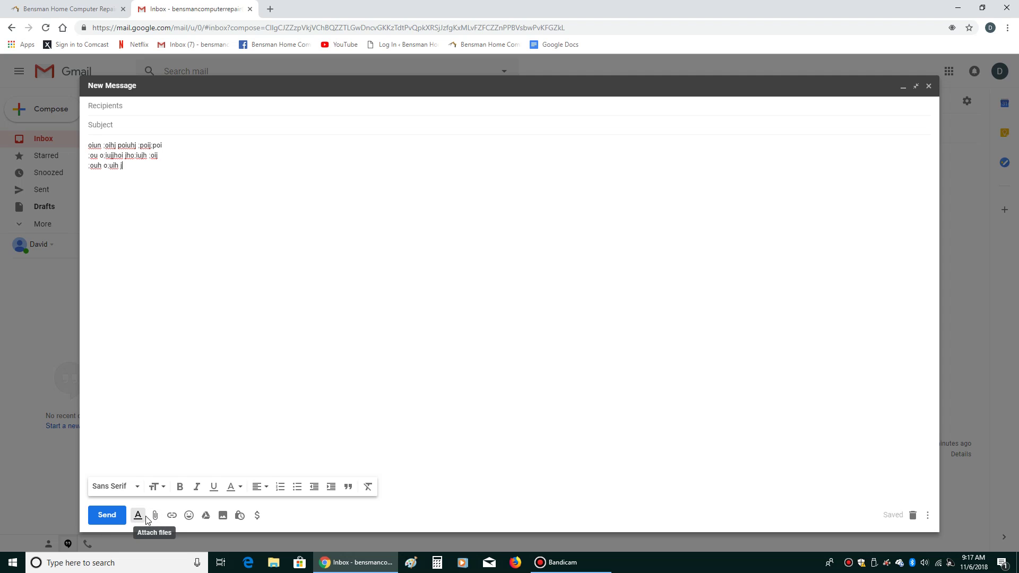
left_click_drag(148, 178, 84, 145)
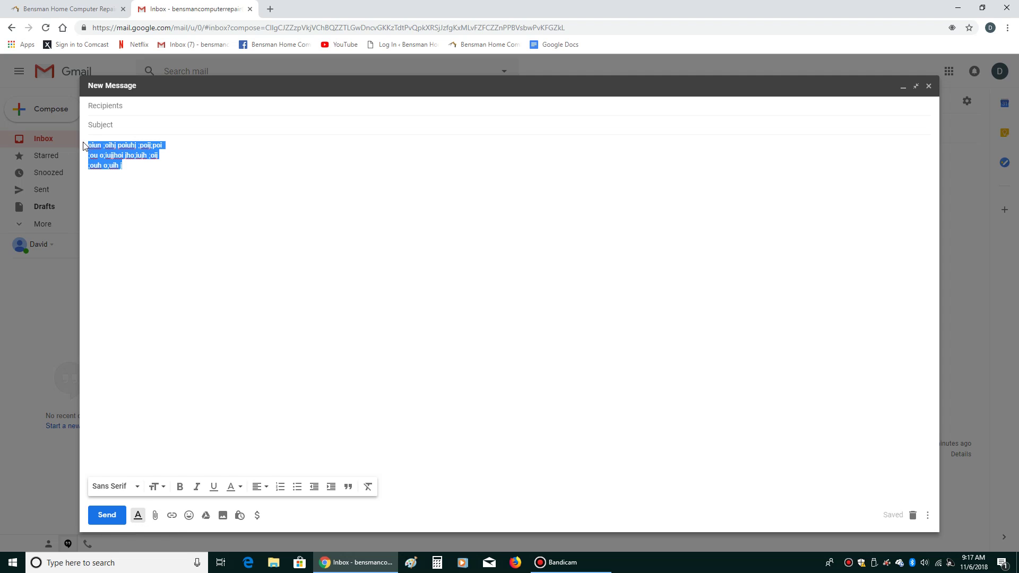
key("BackSpace")
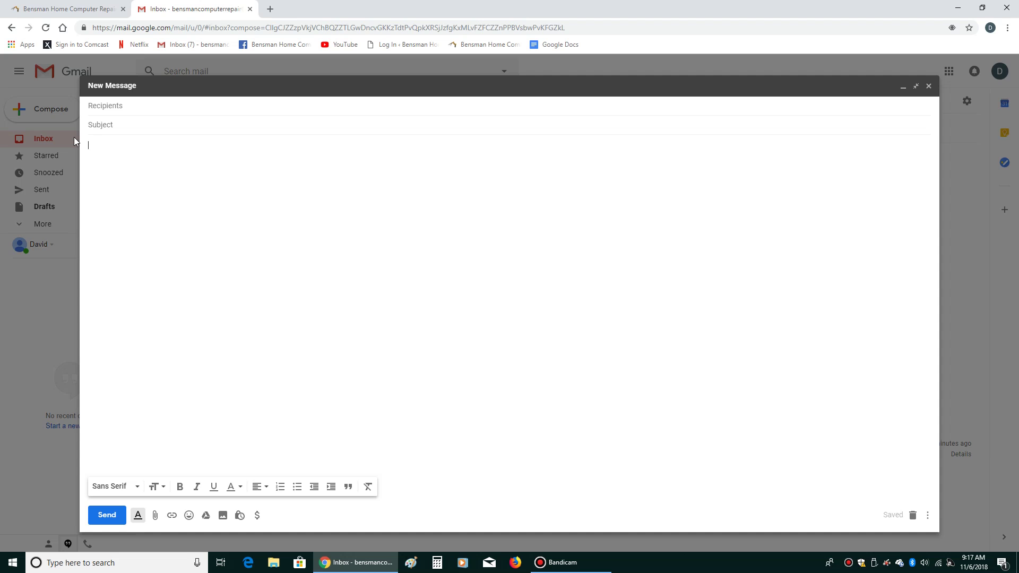
Attach the car photo 59a98ba7ae646_DSC_5909-1500x903-940x593 from the Pictures folder
left_click(118, 137)
left_click(157, 518)
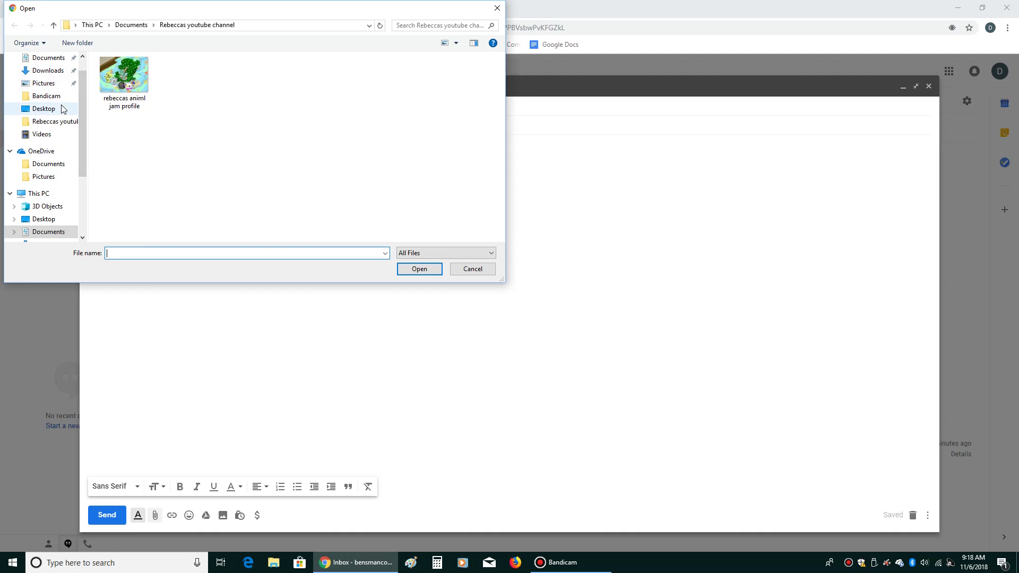
left_click(58, 83)
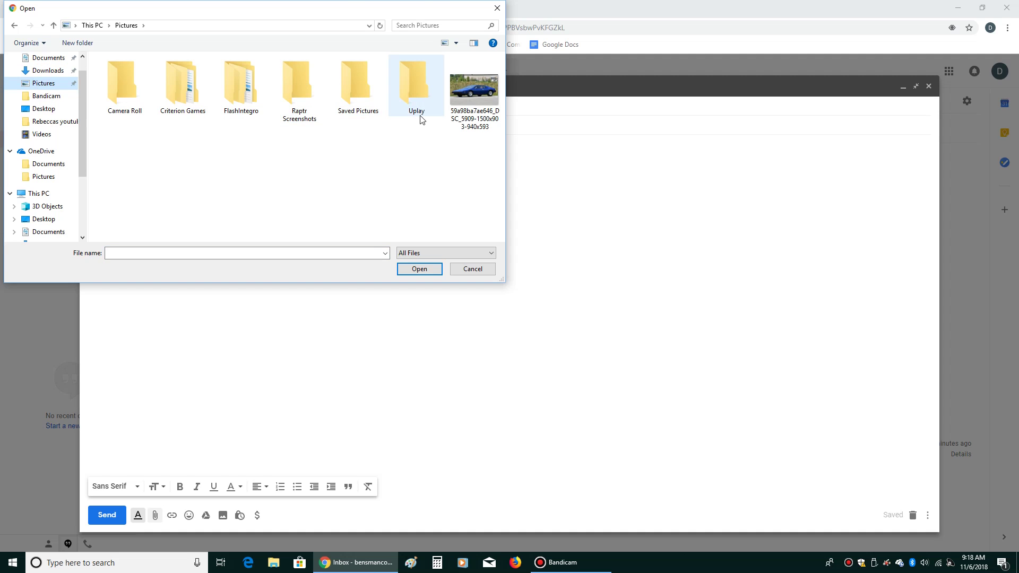
double_click(474, 95)
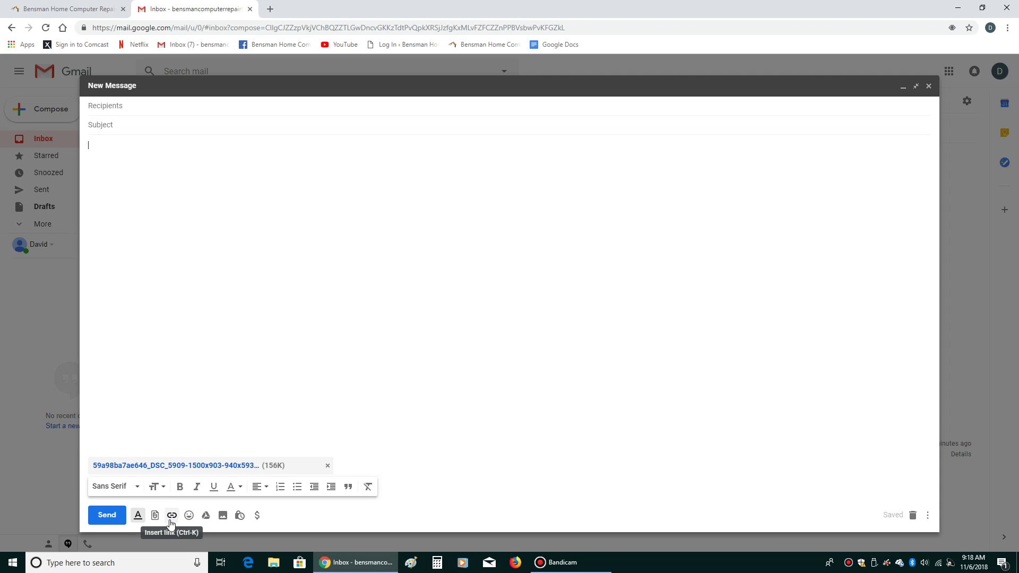
Start a new hyperlink and copy the computer repair website's address
left_click(170, 516)
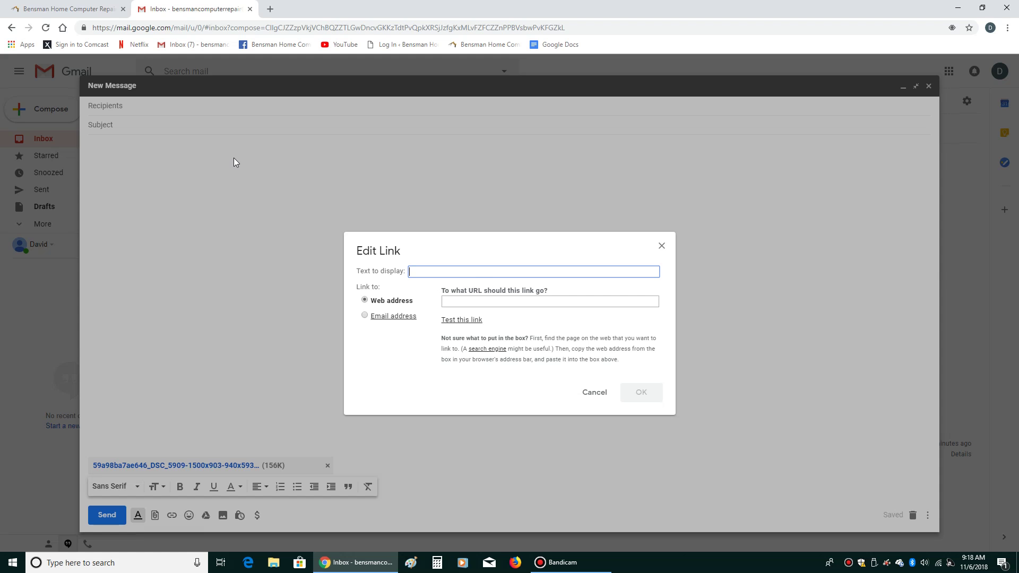
left_click(269, 12)
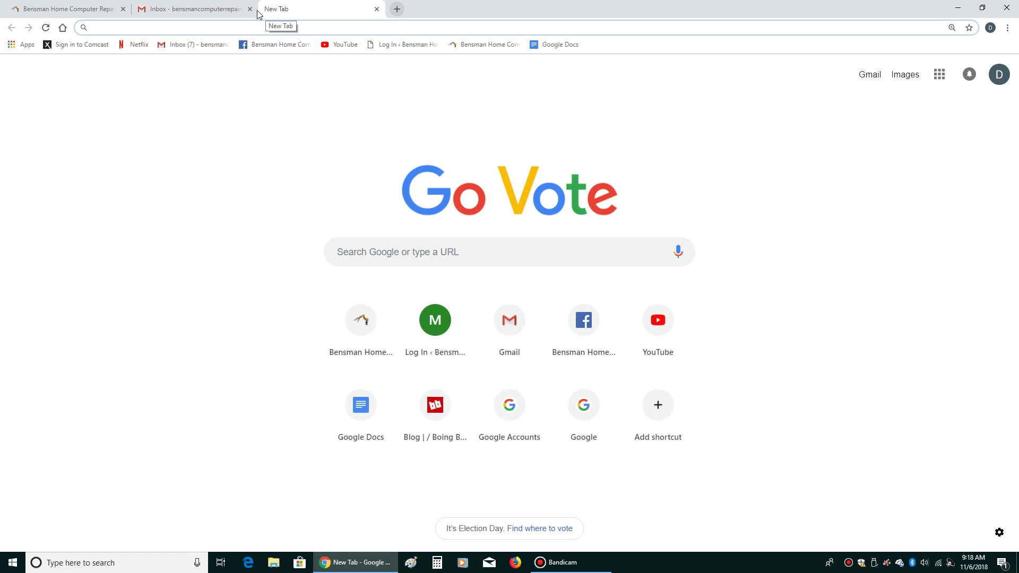
left_click(376, 9)
left_click(87, 13)
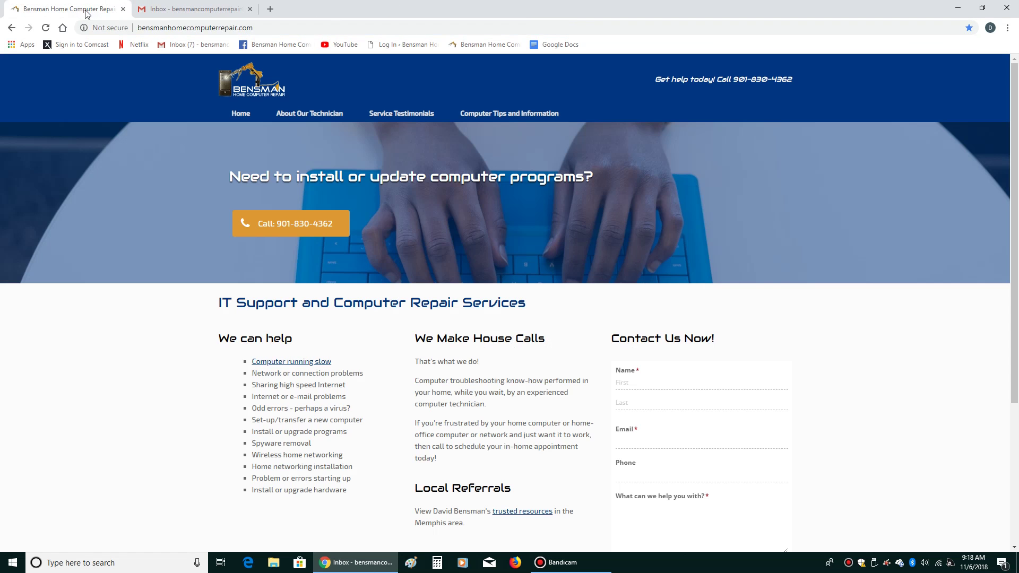
left_click(182, 29)
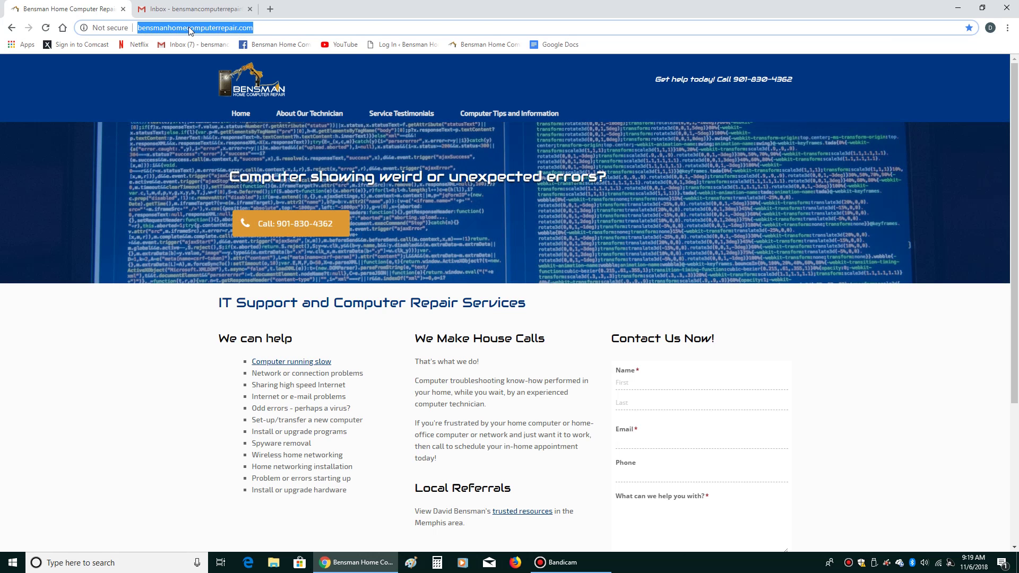
right_click(188, 27)
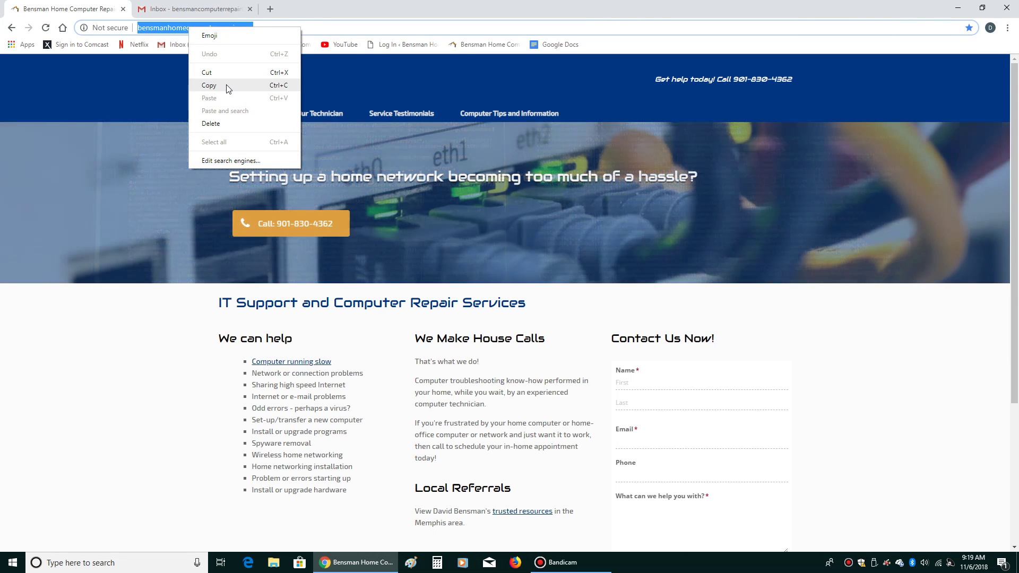
left_click(227, 88)
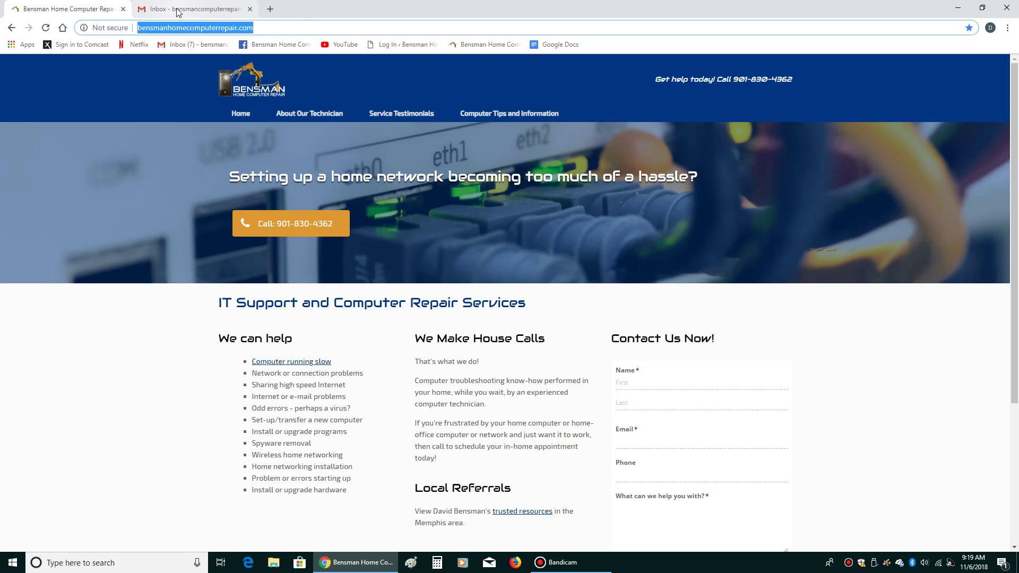
Return to the Gmail draft with the blank Edit Link dialog open
left_click(178, 10)
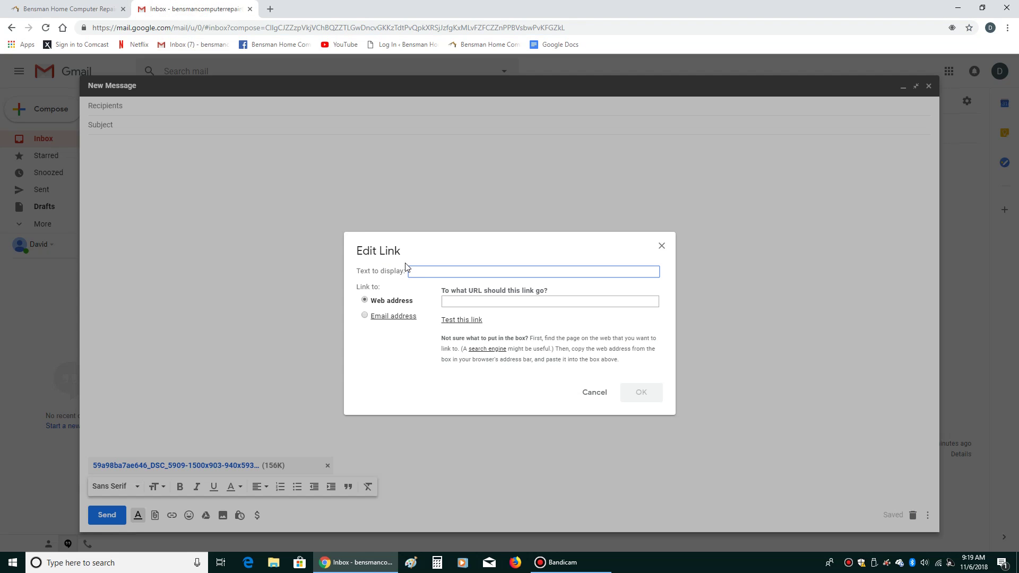
left_click(105, 12)
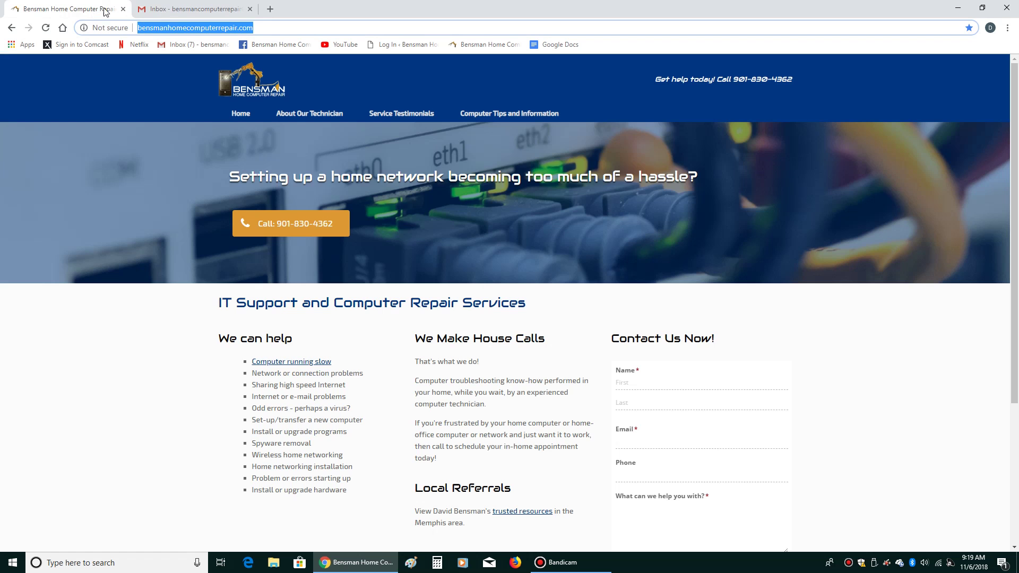
left_click(171, 11)
left_click(101, 11)
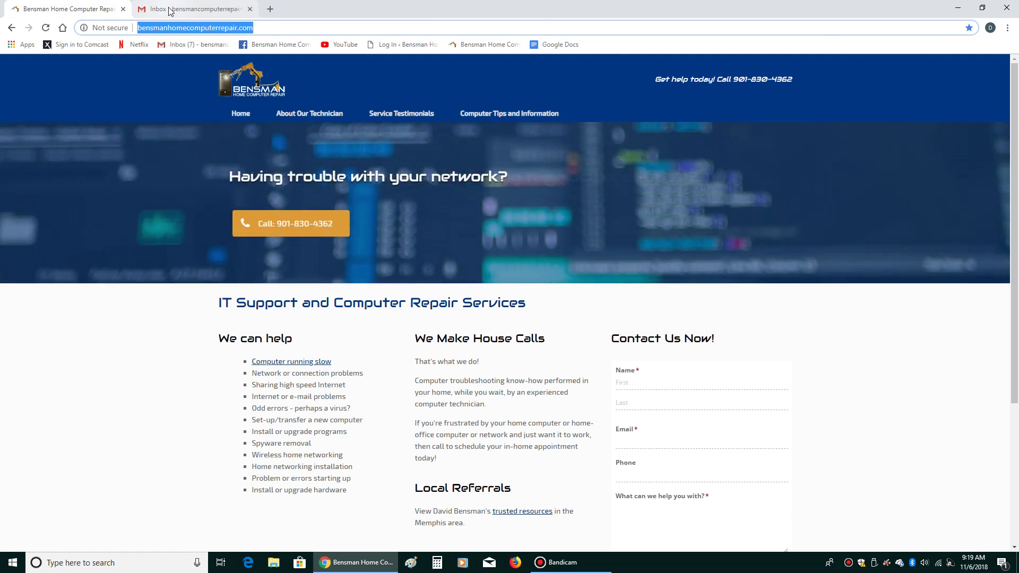
left_click(170, 11)
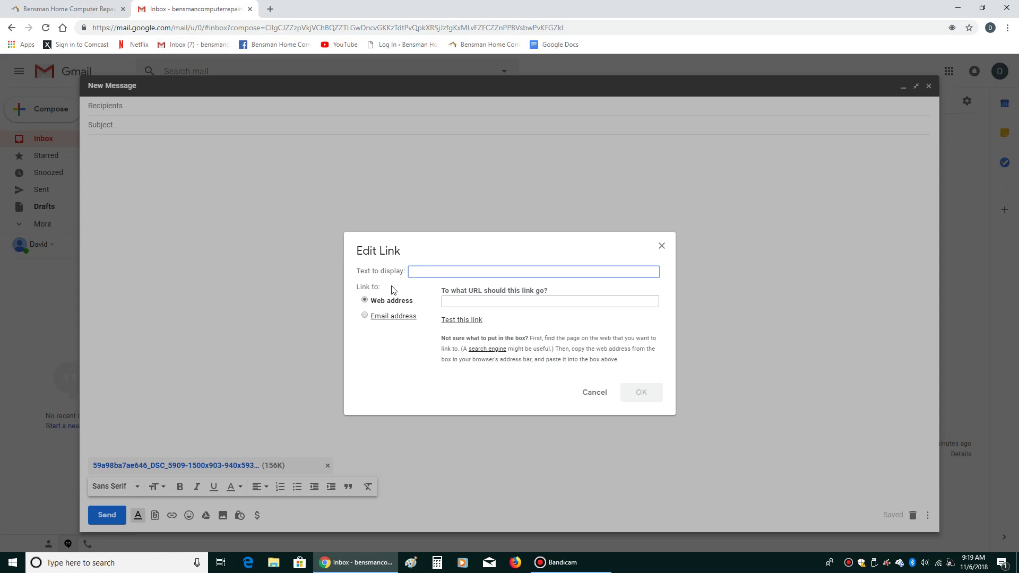
left_click(270, 9)
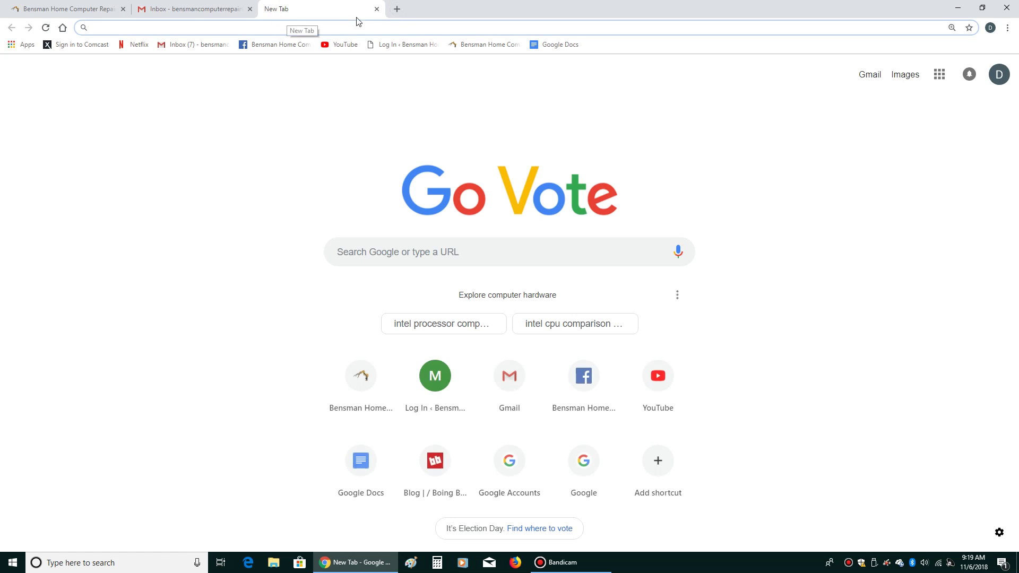
left_click(376, 9)
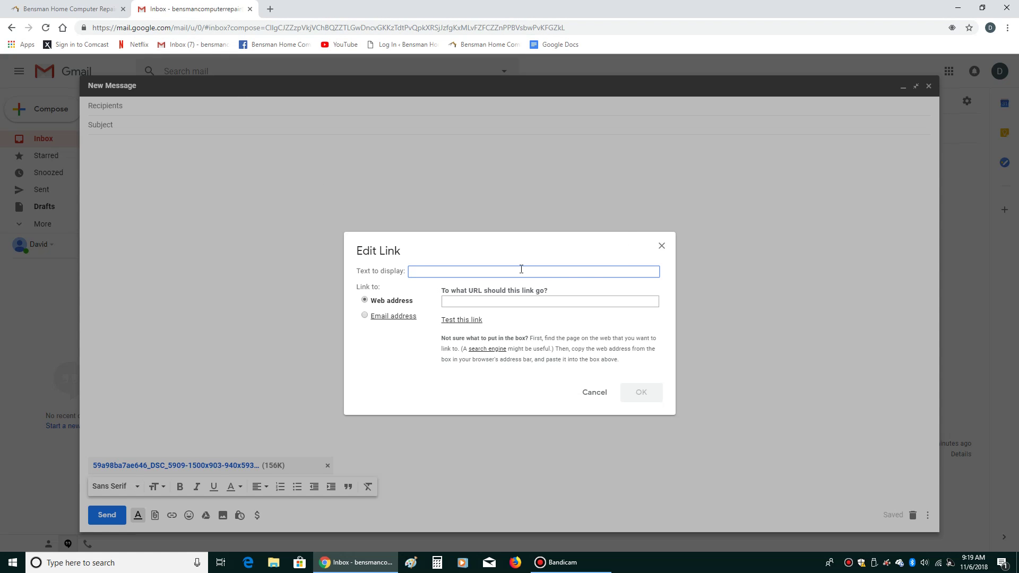
Insert a link reading 'Awesome PC Repair Guy' to the pasted repair website address, testing it first
type("Awesome PC Repair Guy")
left_click(480, 301)
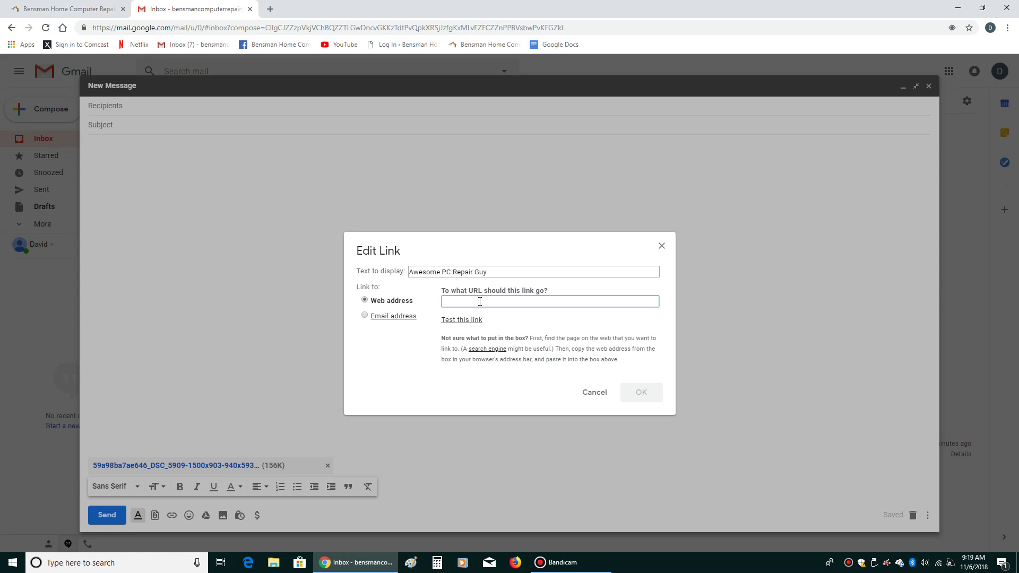
right_click(479, 301)
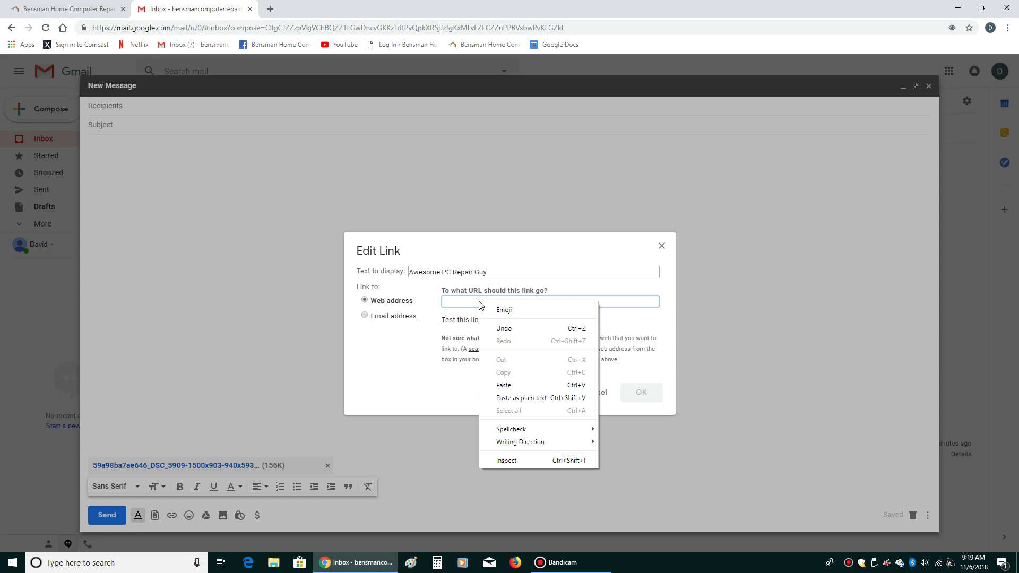
left_click(513, 386)
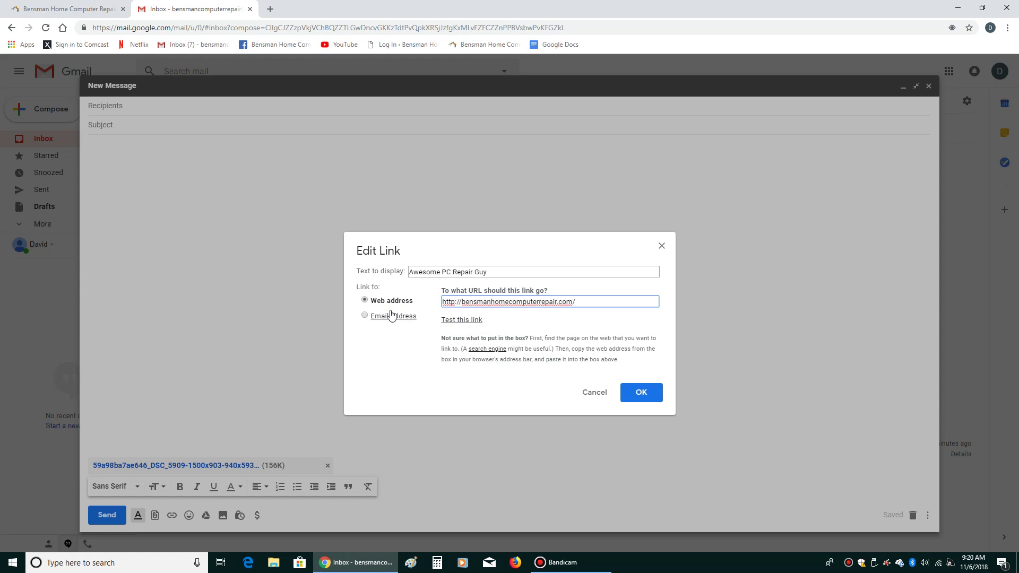
left_click(462, 320)
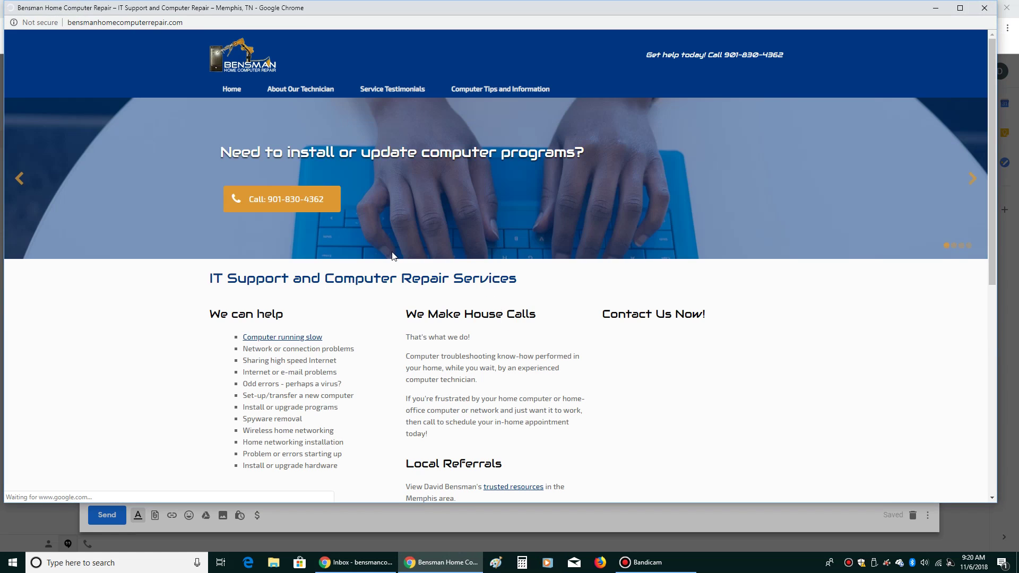
left_click(985, 8)
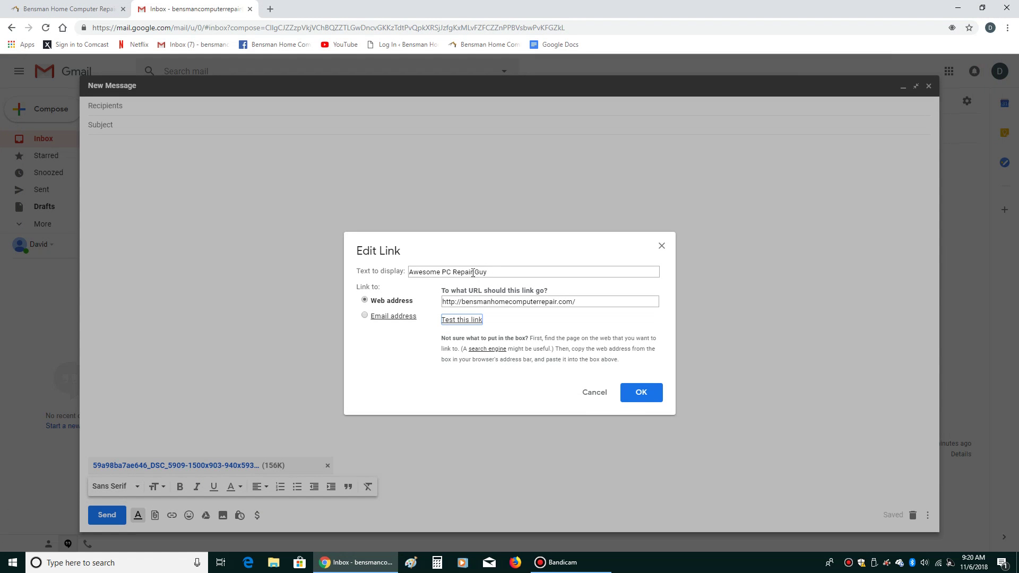
left_click(640, 394)
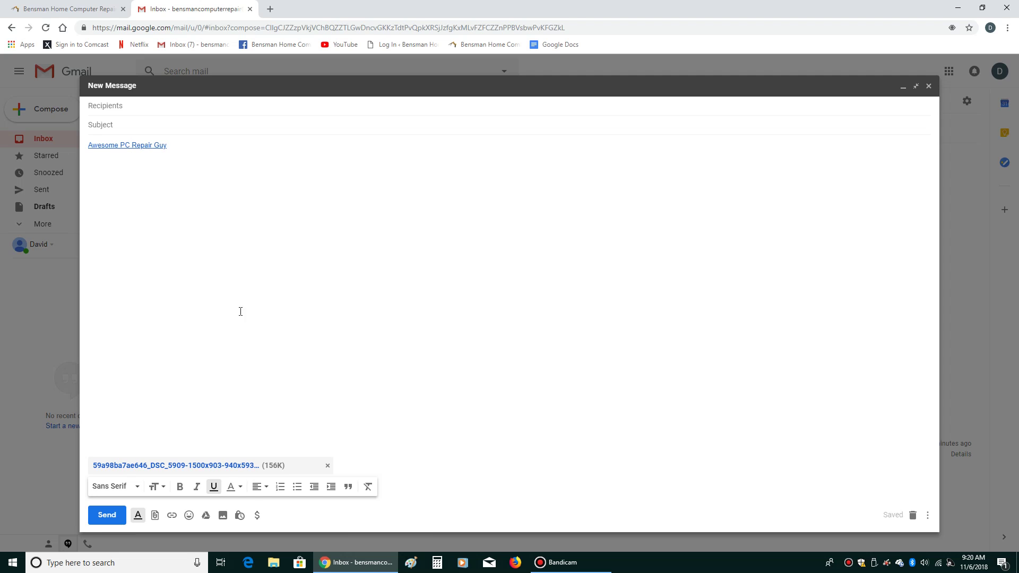
Add a smiley emoji after the link and an 'Untitled document' Drive link below it
left_click(188, 515)
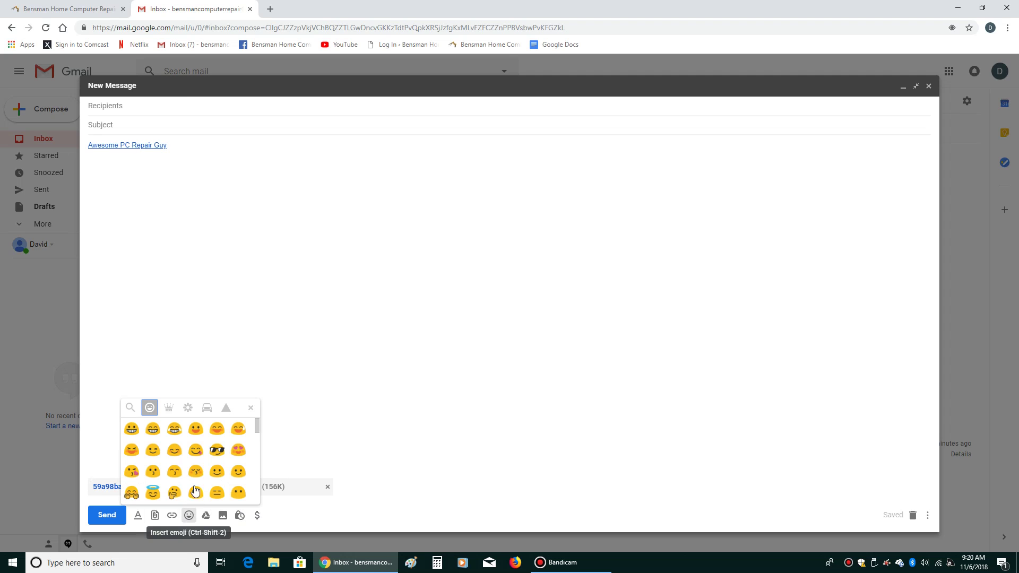
left_click(197, 451)
left_click(462, 480)
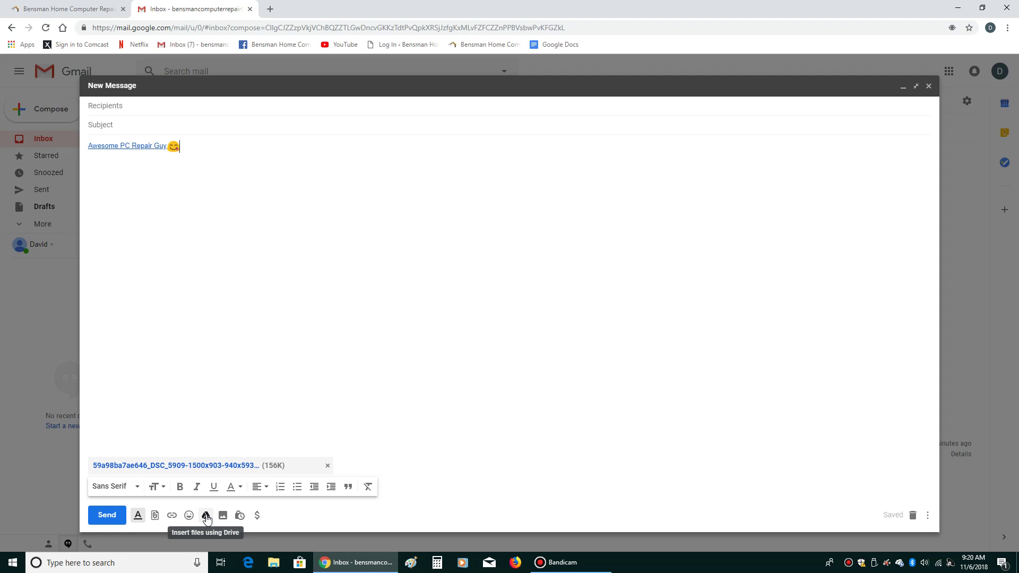
left_click(205, 516)
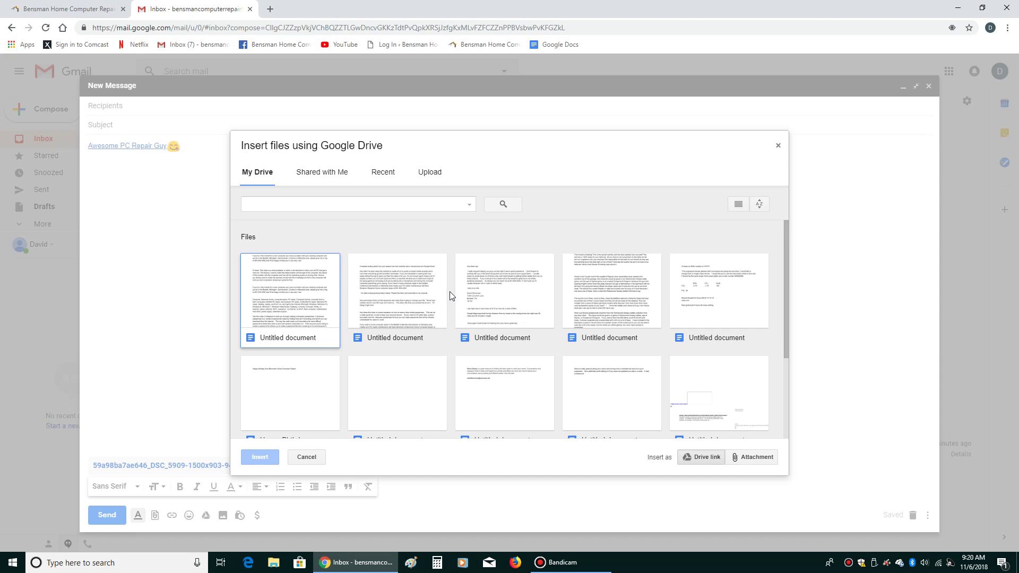
double_click(508, 287)
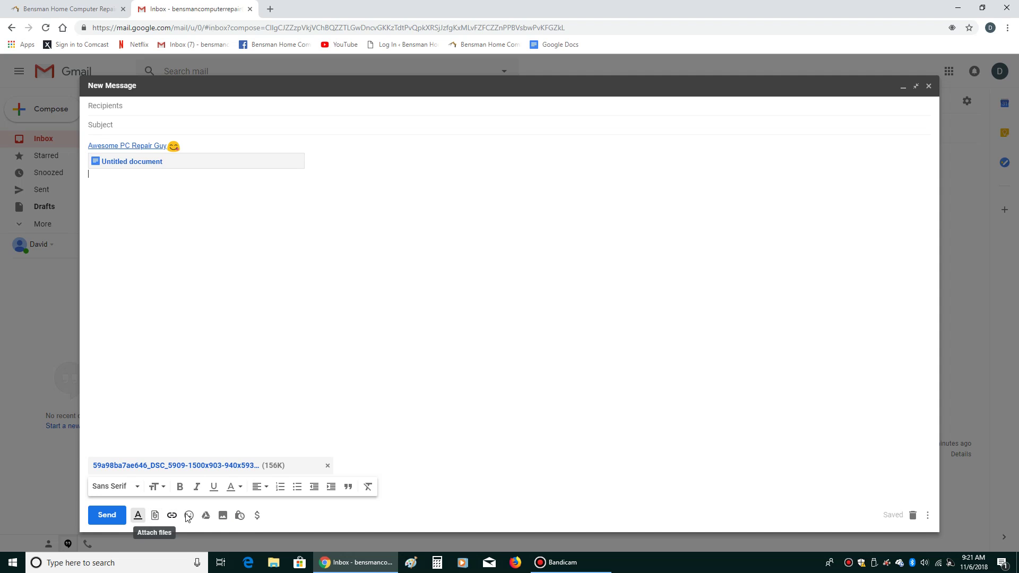
Insert the robot photo inline in the draft, then minimize the browser to the desktop
left_click(223, 515)
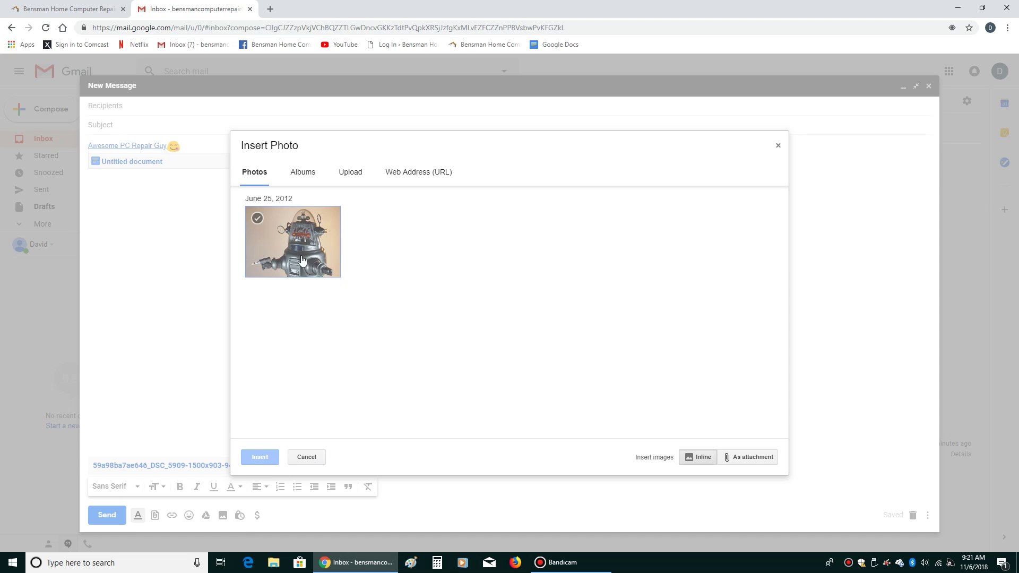
double_click(302, 260)
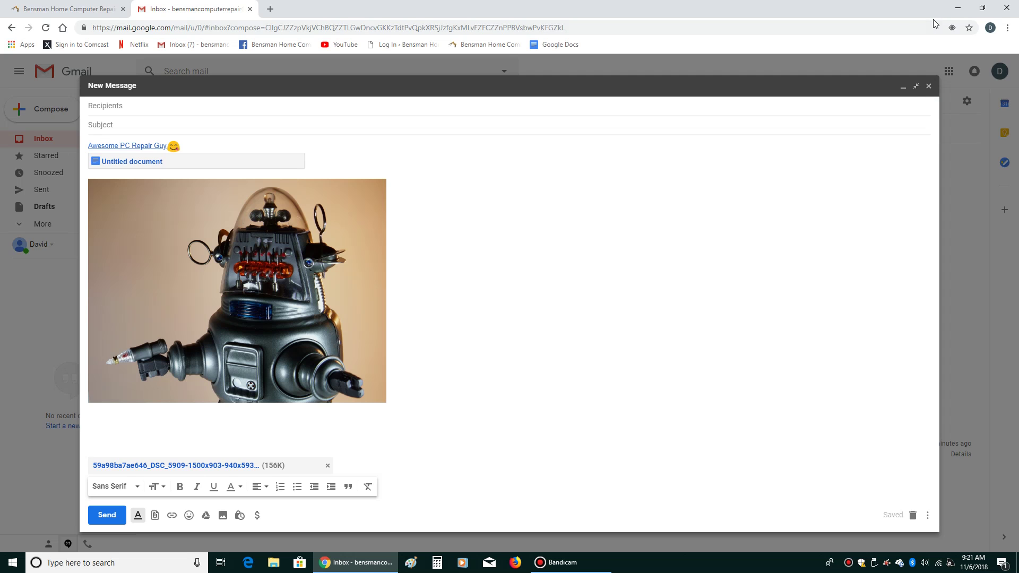
left_click(957, 6)
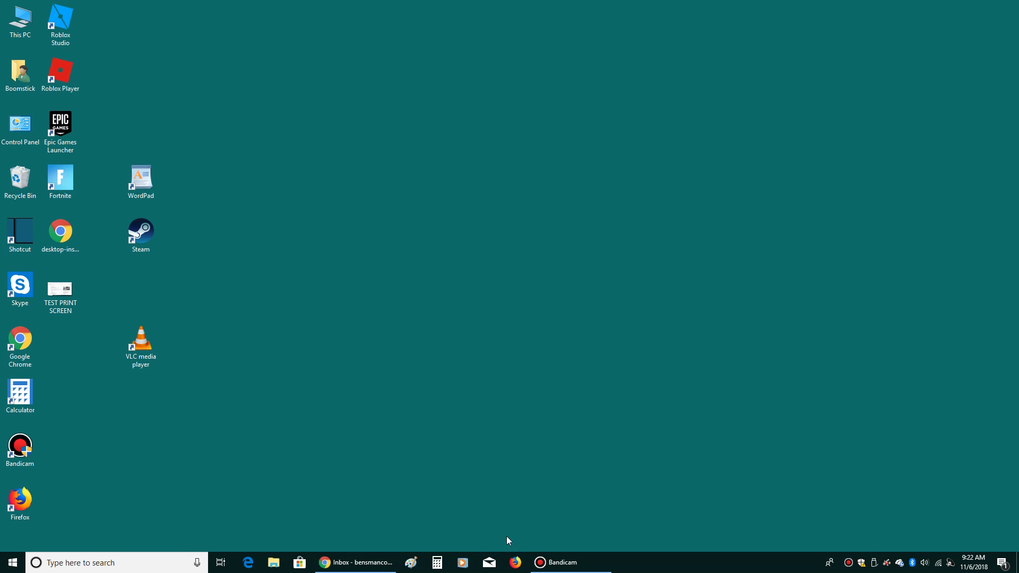
Restore Chrome from the taskbar and switch to the computer repair website tab
left_click(355, 562)
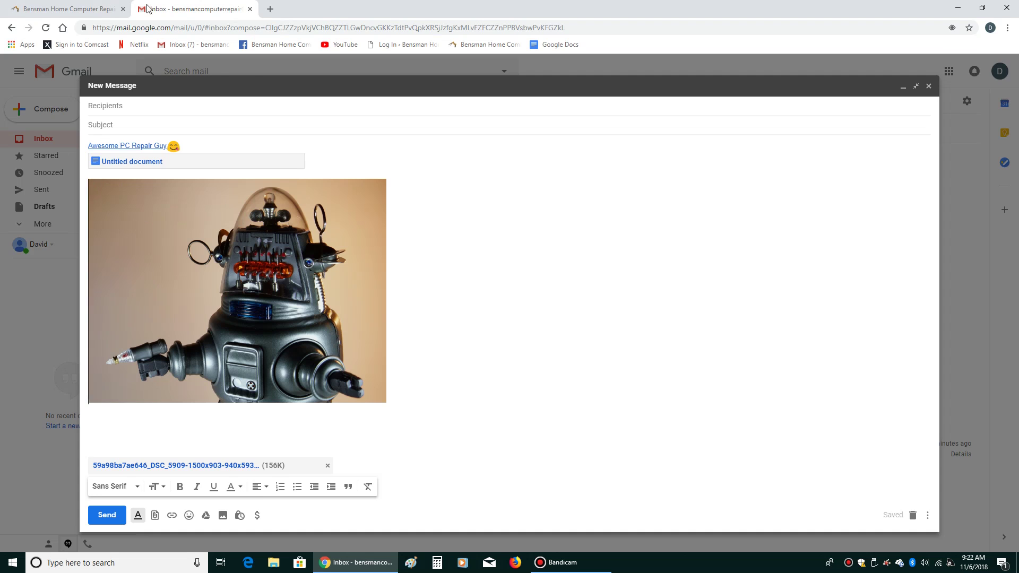
left_click(94, 6)
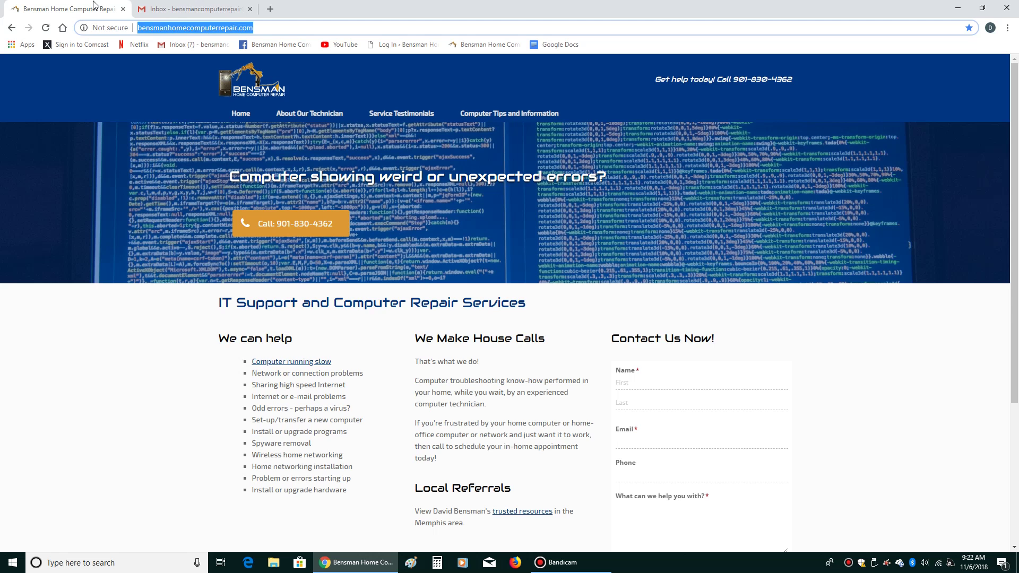